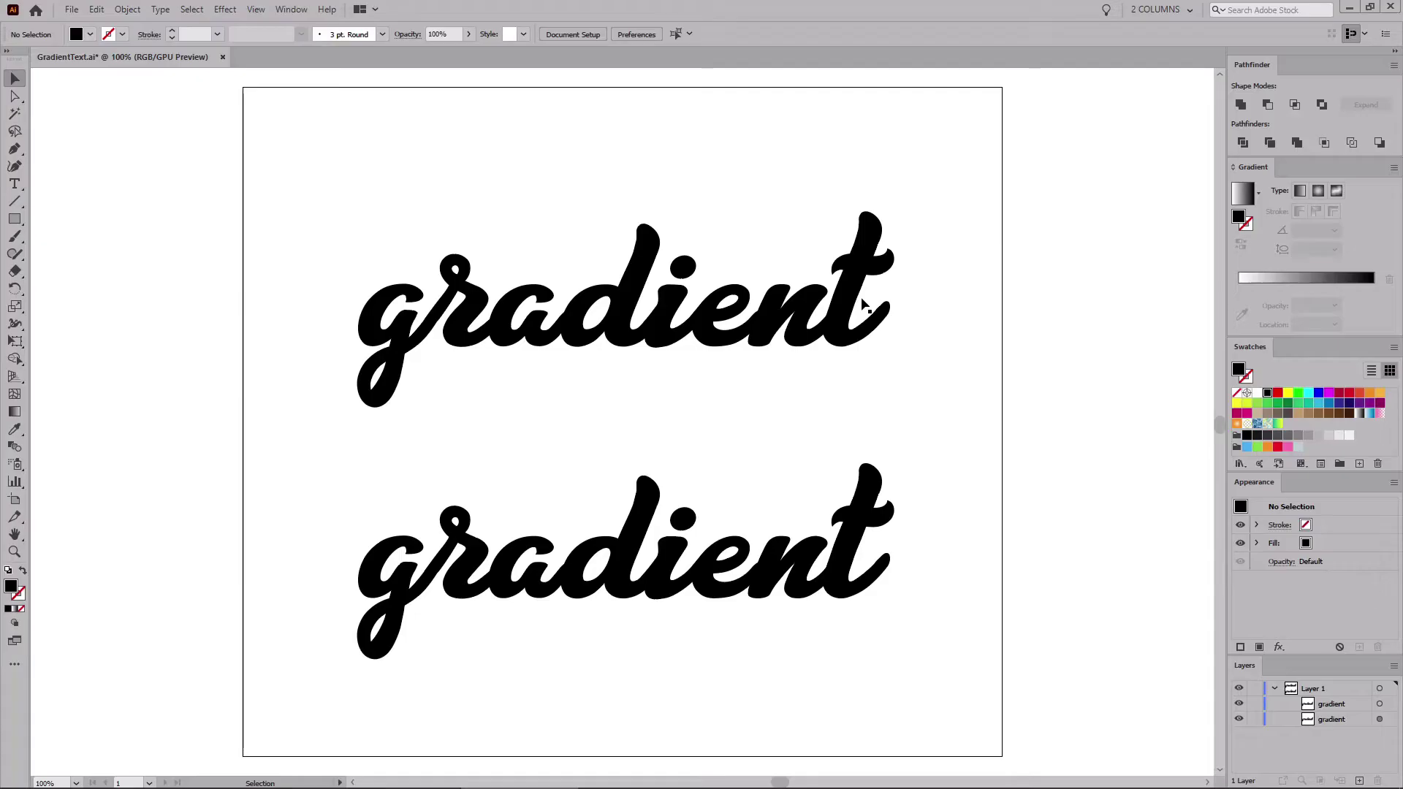
- Select the upper 'gradient' text and add a new object-level fill in the Appearance panel
{"action": "left_click", "coordinate": [837, 314]}
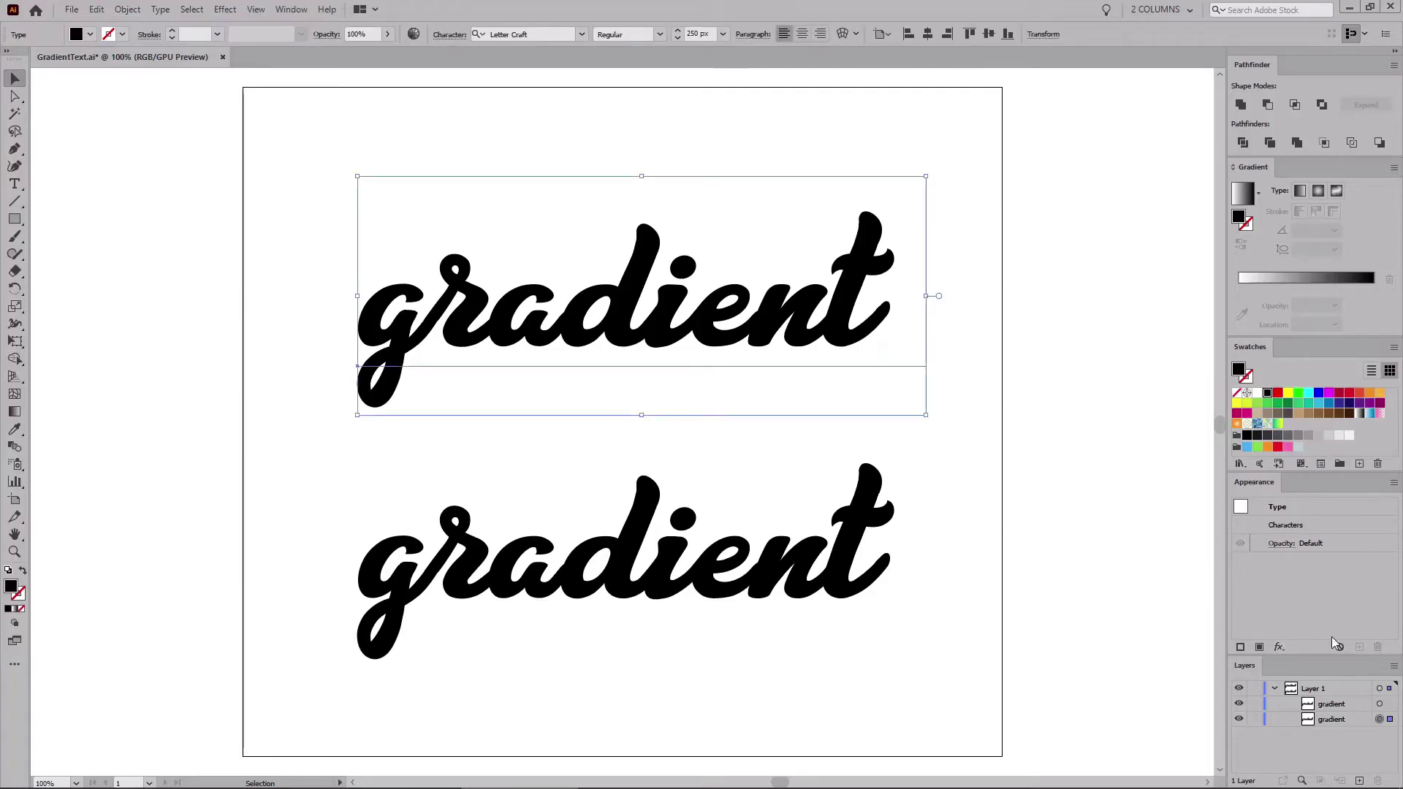
{"action": "left_click", "coordinate": [291, 9]}
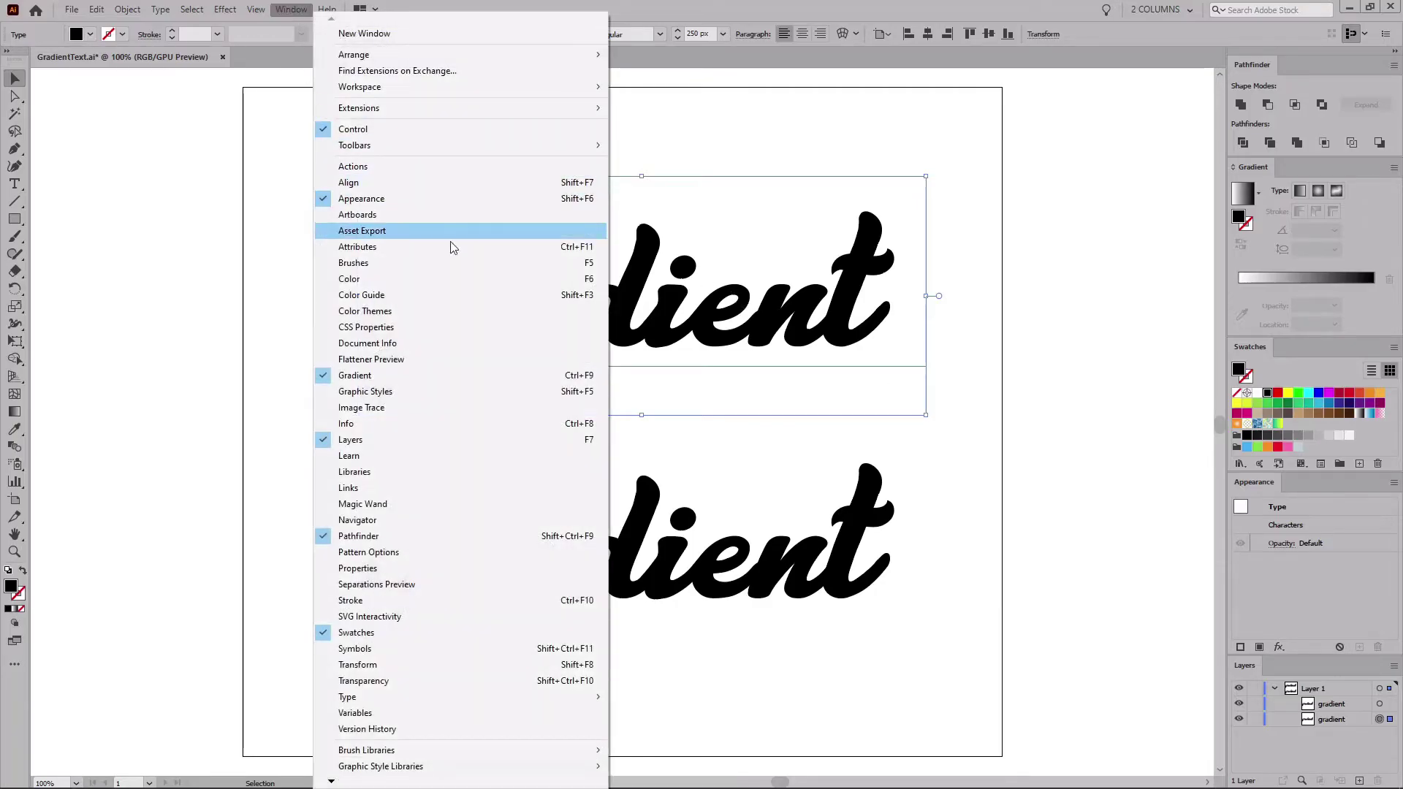
{"action": "left_click", "coordinate": [1317, 593]}
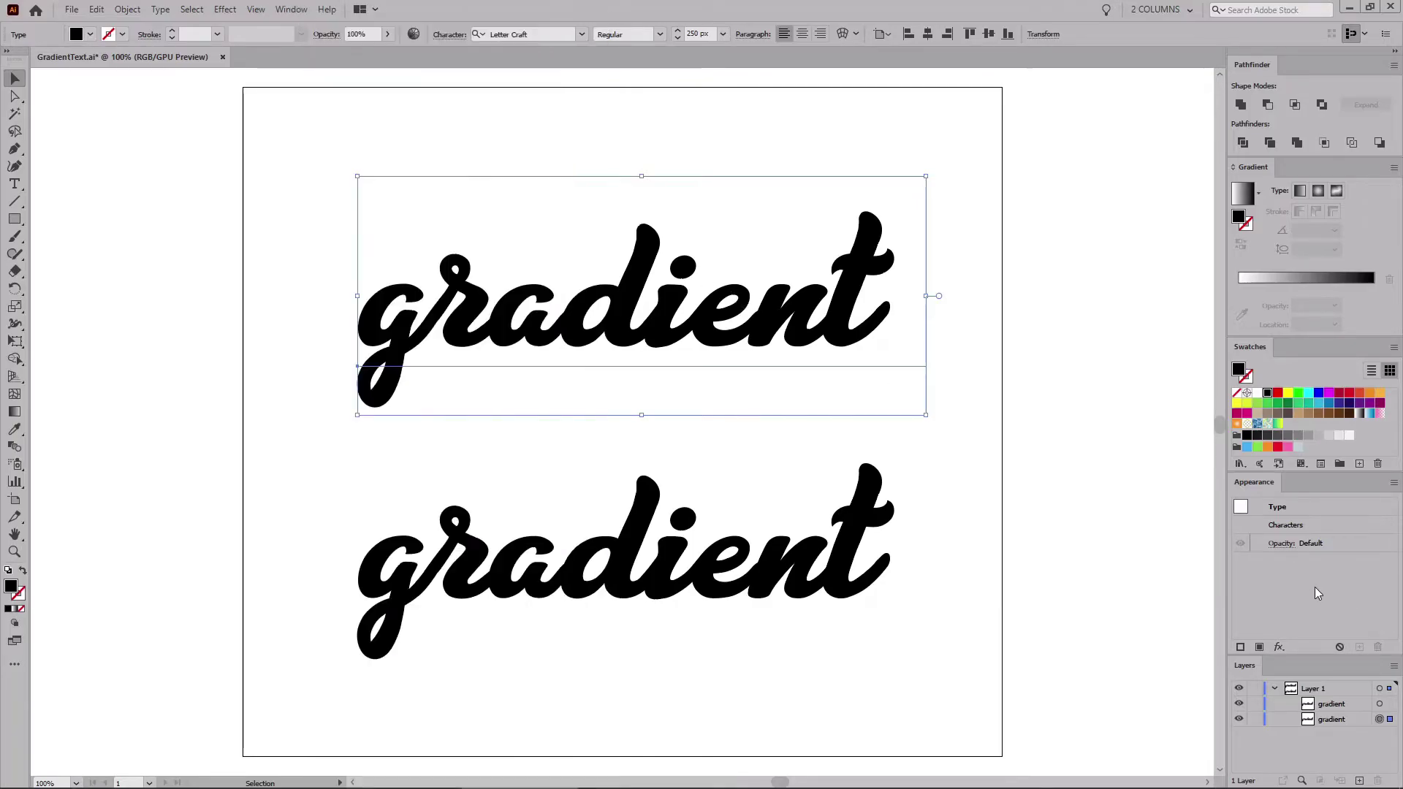
{"action": "left_click", "coordinate": [1259, 647]}
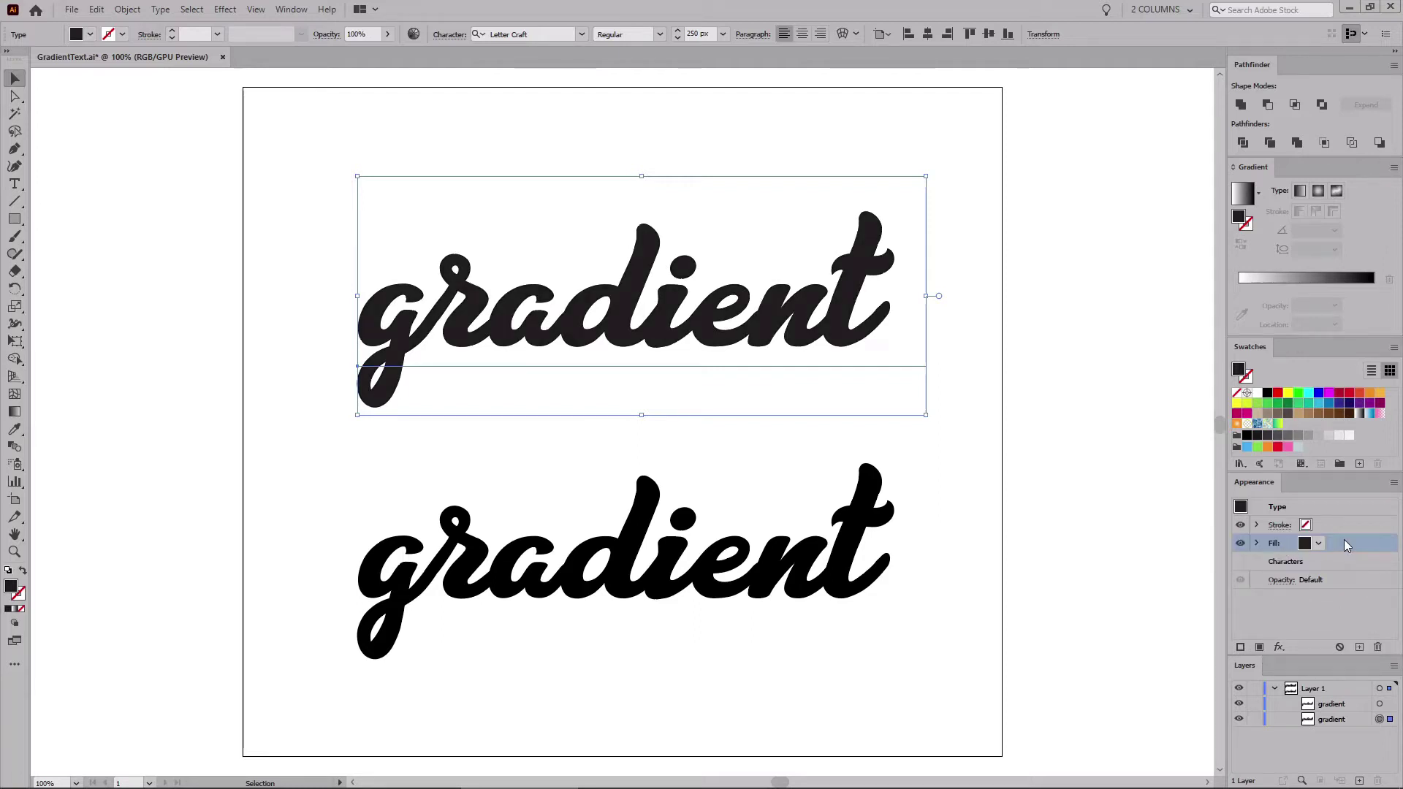
- Give the new fill the green-to-yellow gradient swatch at a 90° angle
{"action": "left_click", "coordinate": [1244, 195]}
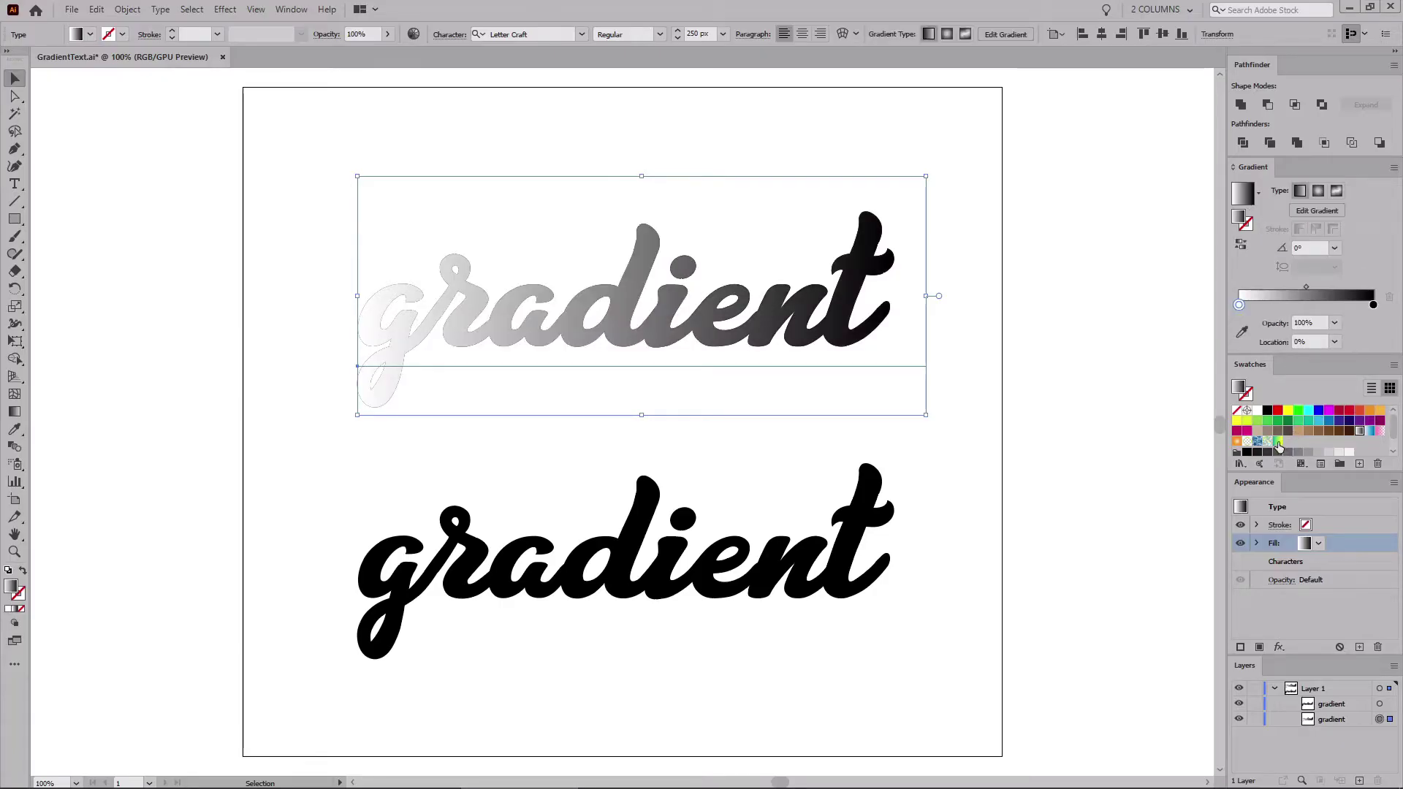
{"action": "left_click", "coordinate": [1279, 442]}
{"action": "left_click", "coordinate": [1310, 247]}
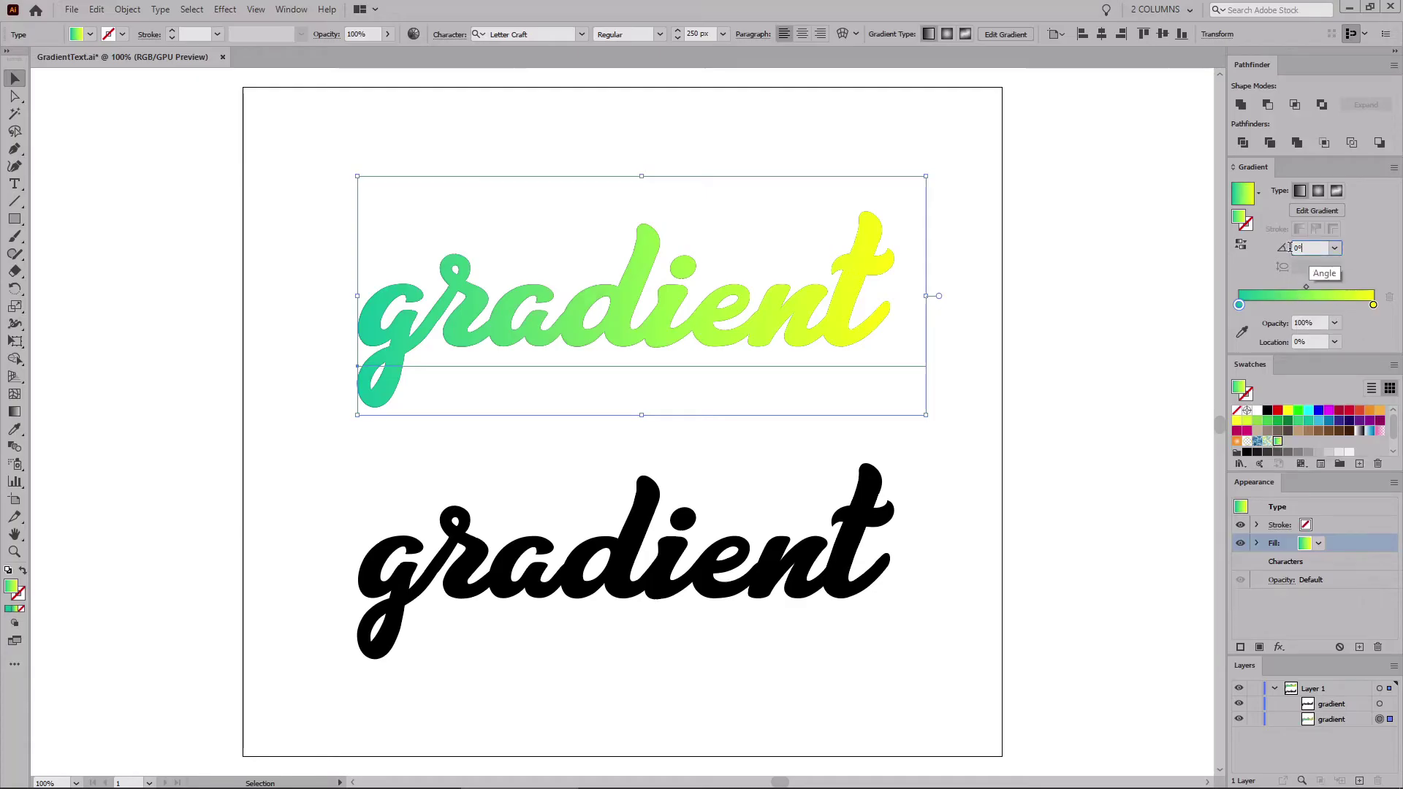
{"action": "type", "text": "90"}
{"action": "key", "text": "Return"}
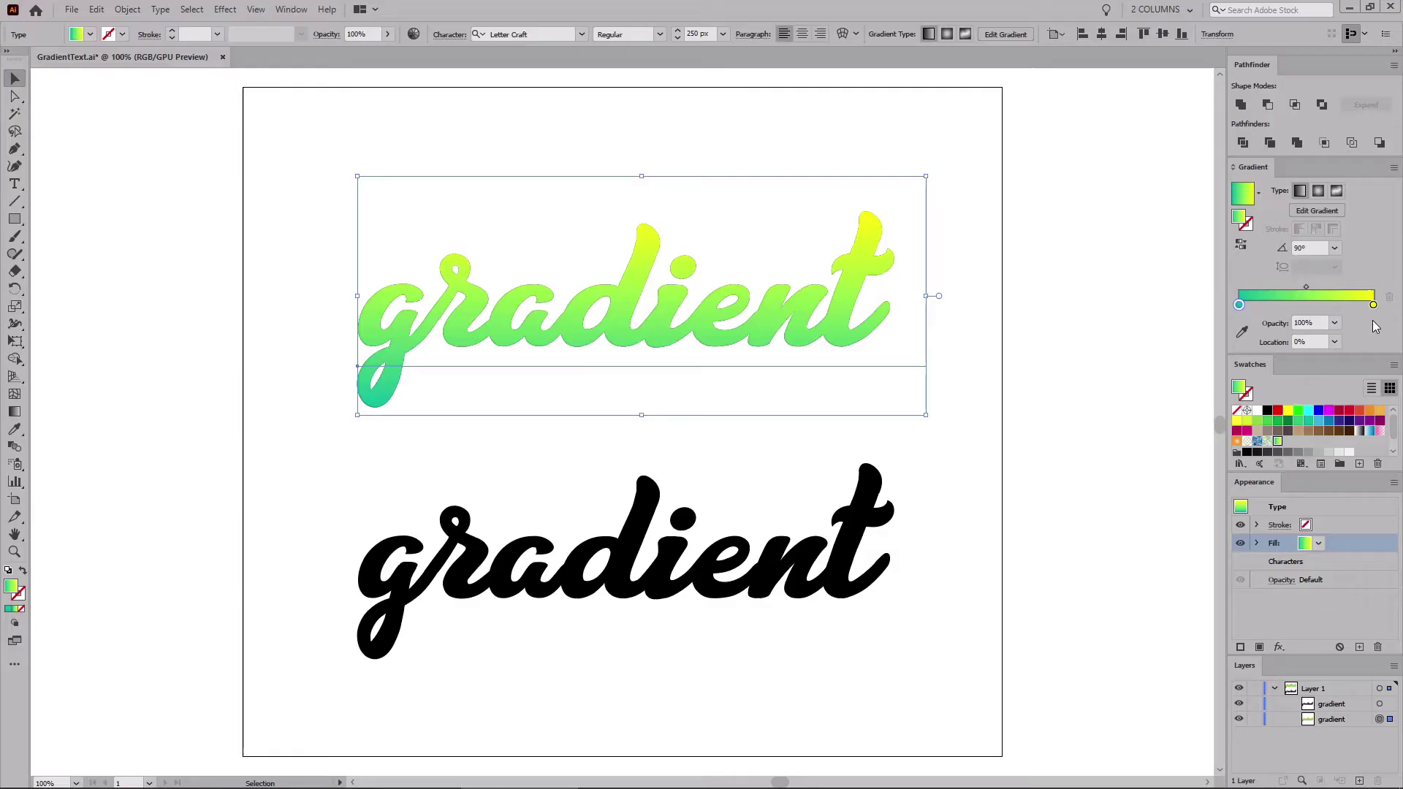
{"action": "key", "text": "ctrl+equal"}
{"action": "key", "text": "ctrl+equal"}
{"action": "key", "text": "ctrl+equal"}
{"action": "key", "text": "ctrl+equal"}
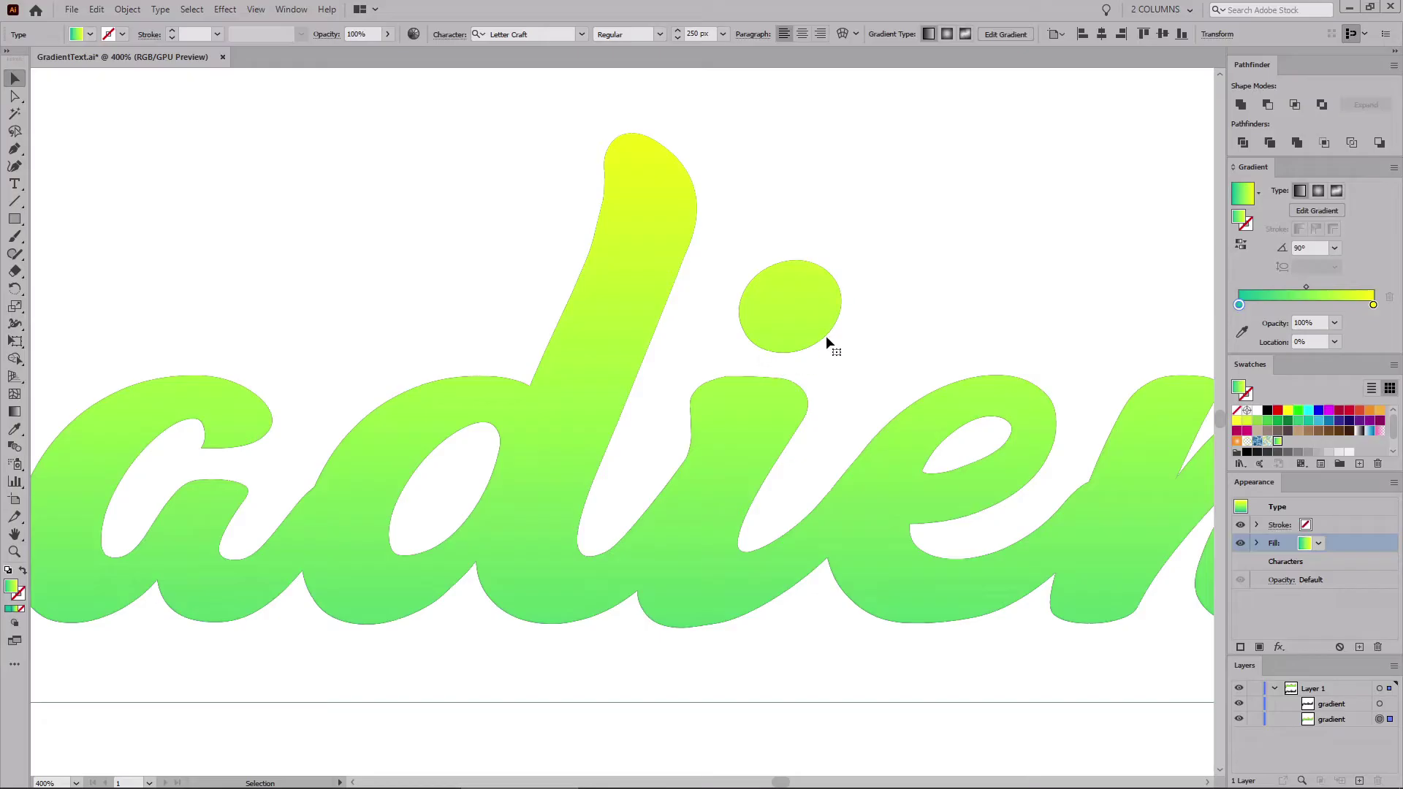
- Set the upper text's Characters fill to None so the gradient fill shows through
{"action": "left_click", "coordinate": [840, 301]}
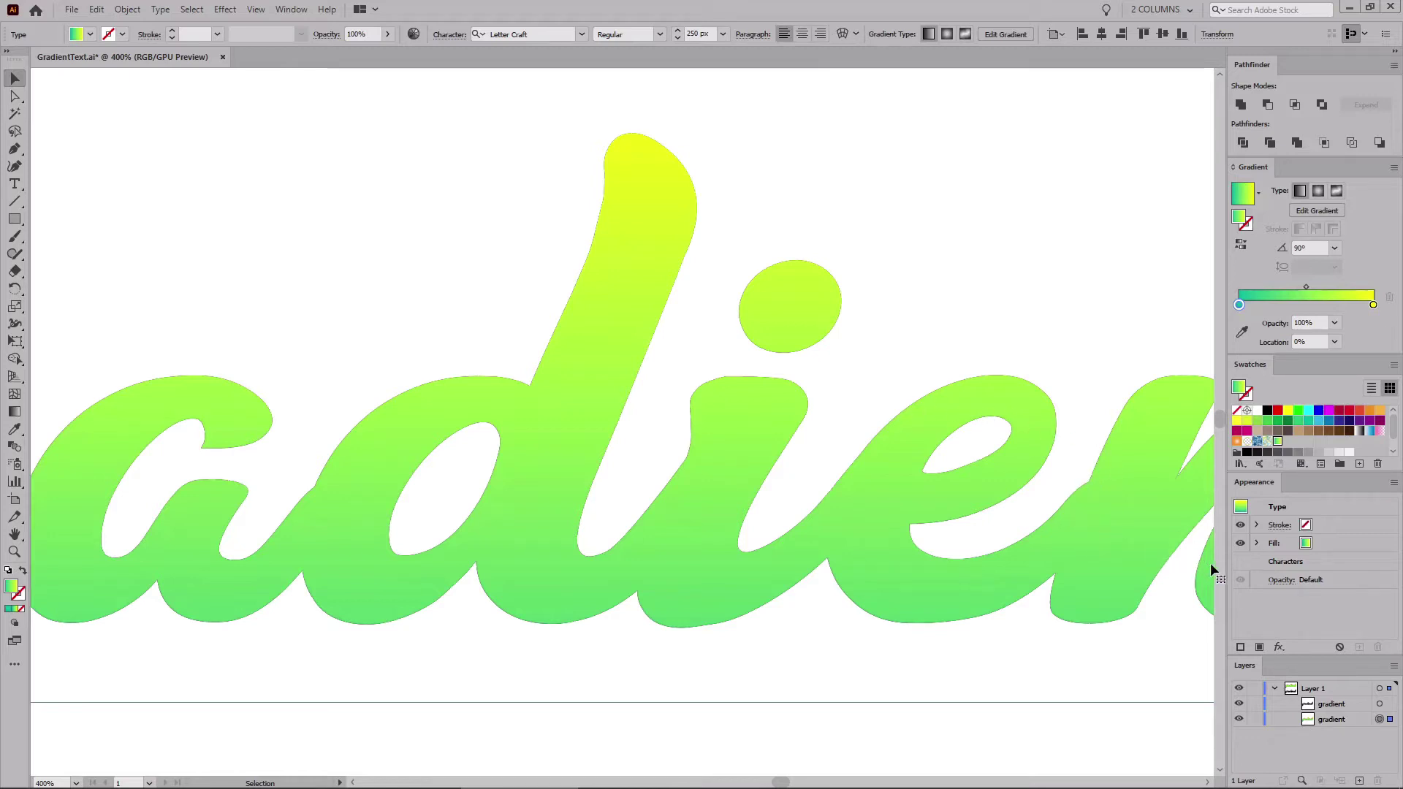
{"action": "double_click", "coordinate": [1314, 560]}
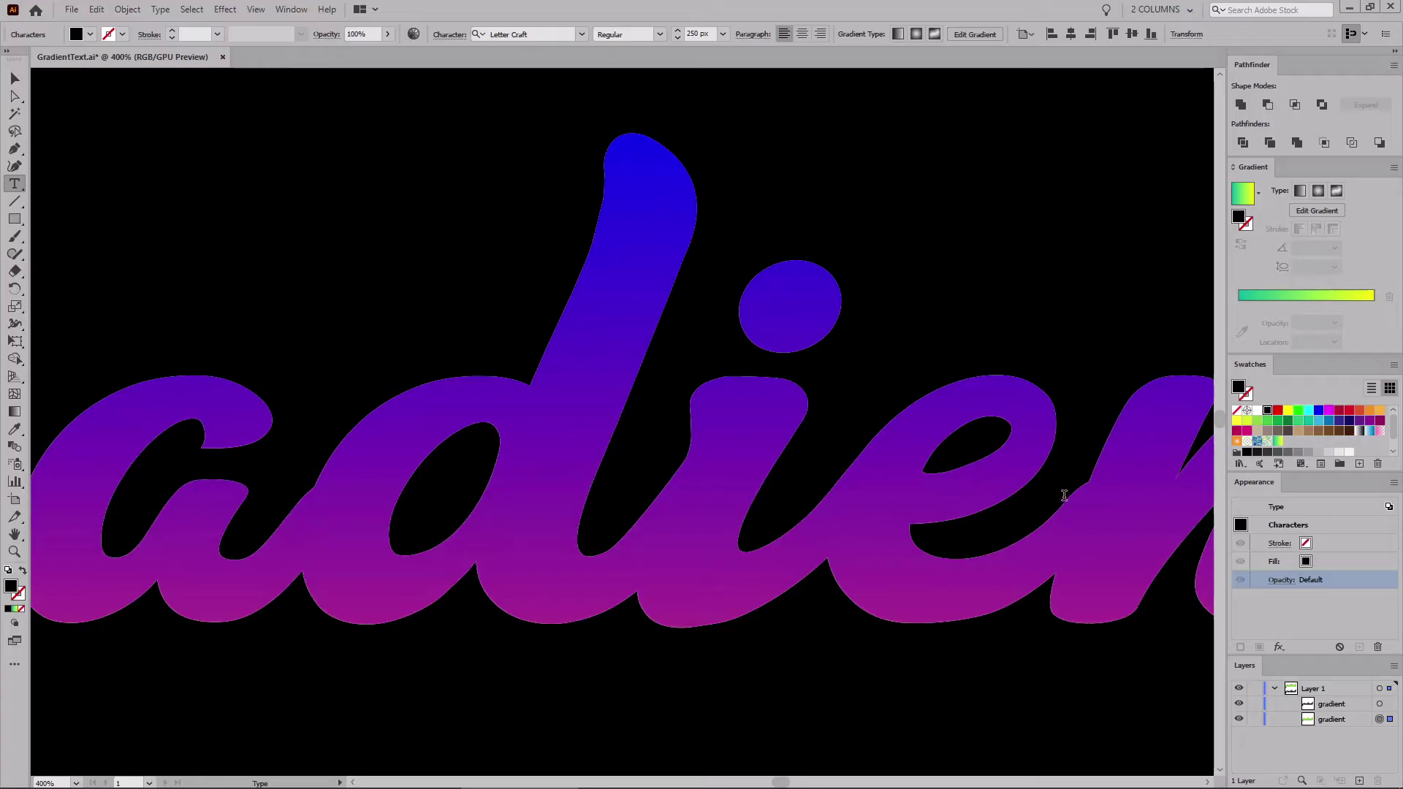
{"action": "left_click", "coordinate": [1319, 563]}
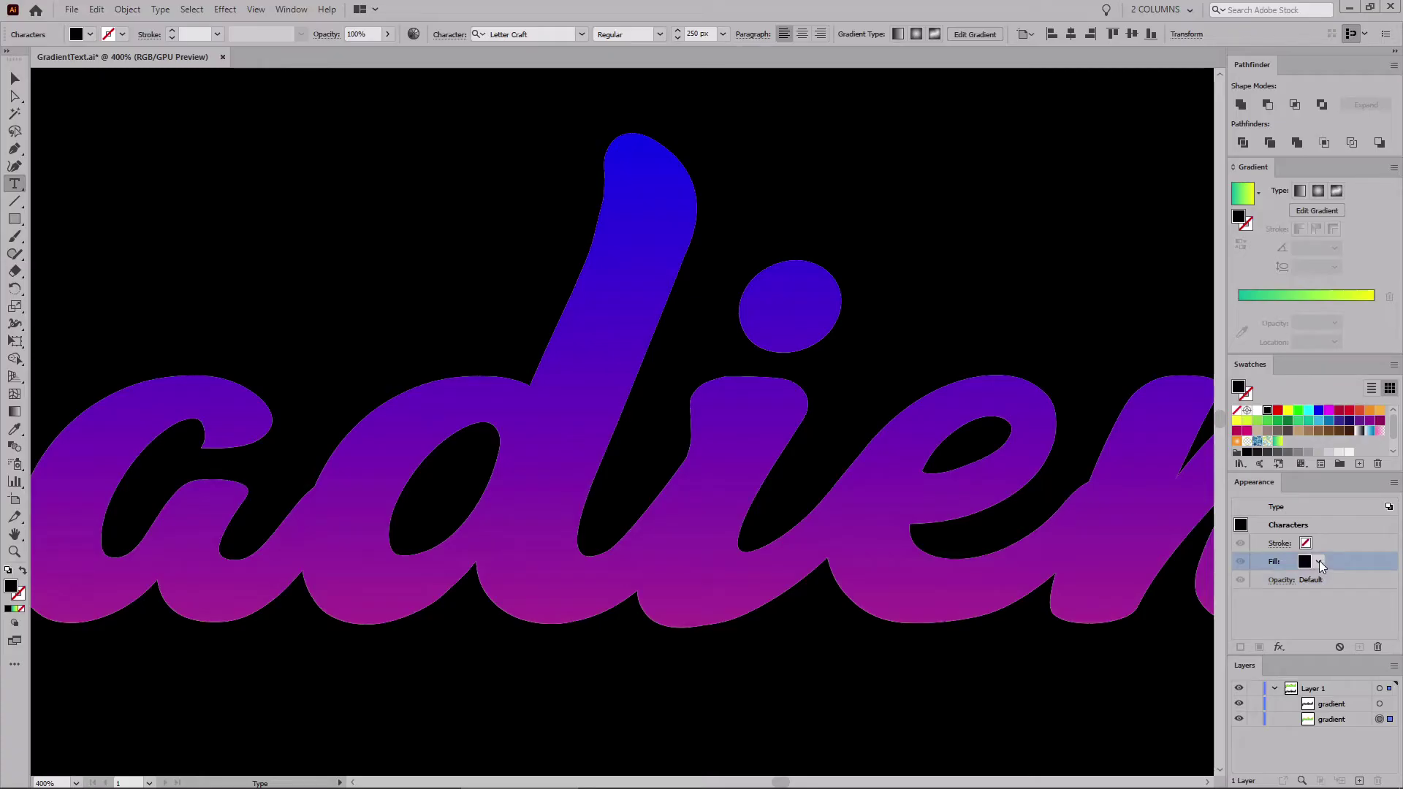
{"action": "left_click", "coordinate": [1320, 563]}
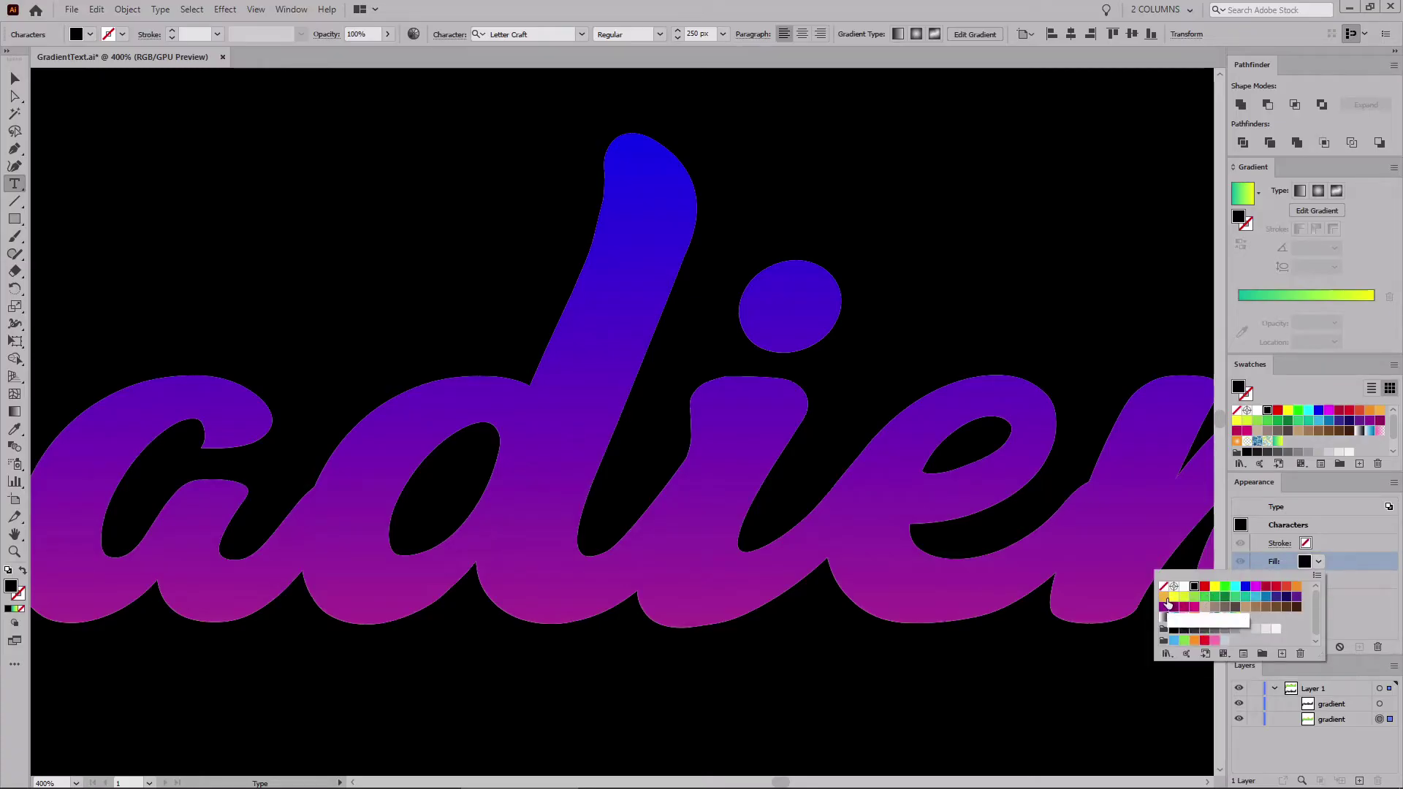
{"action": "left_click", "coordinate": [1164, 587]}
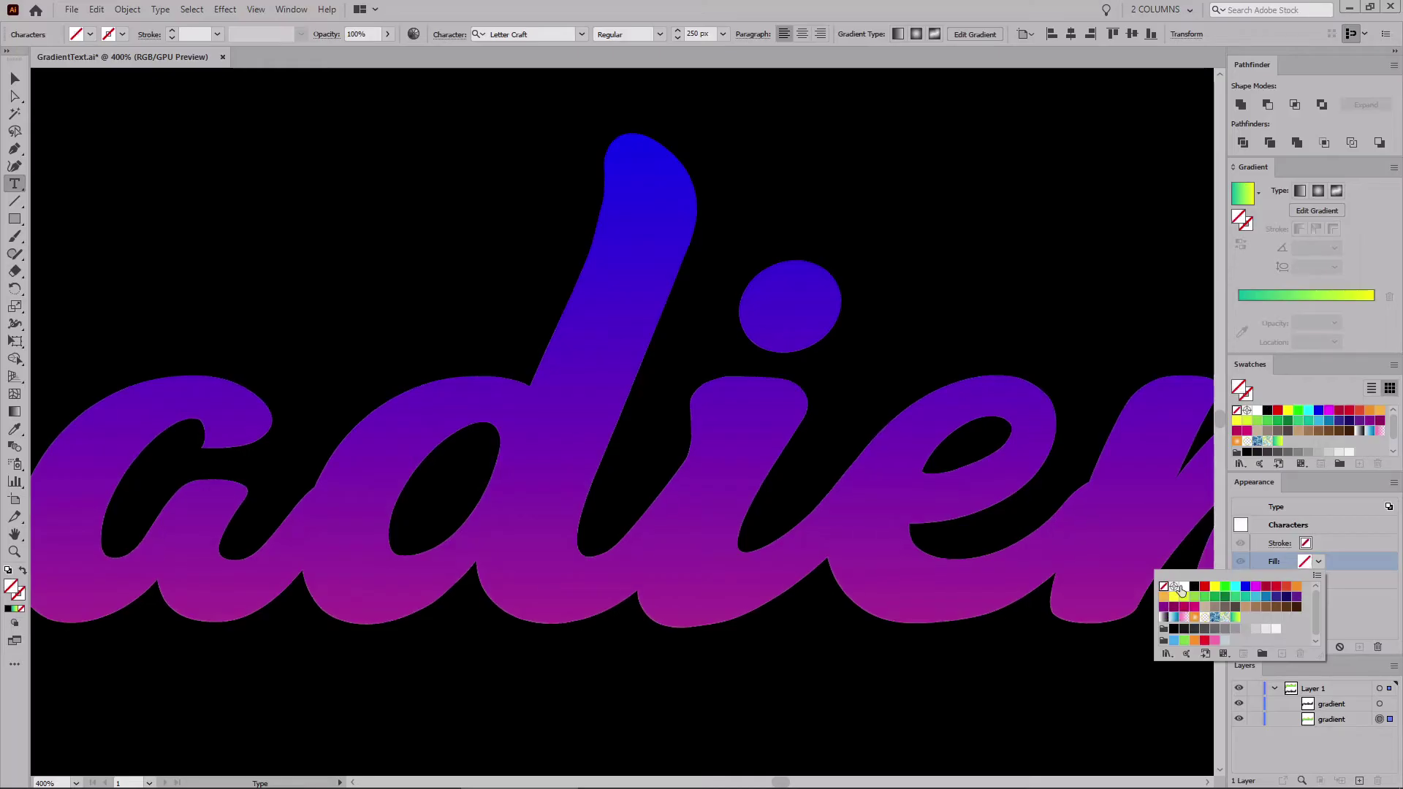
{"action": "left_click", "coordinate": [1324, 505]}
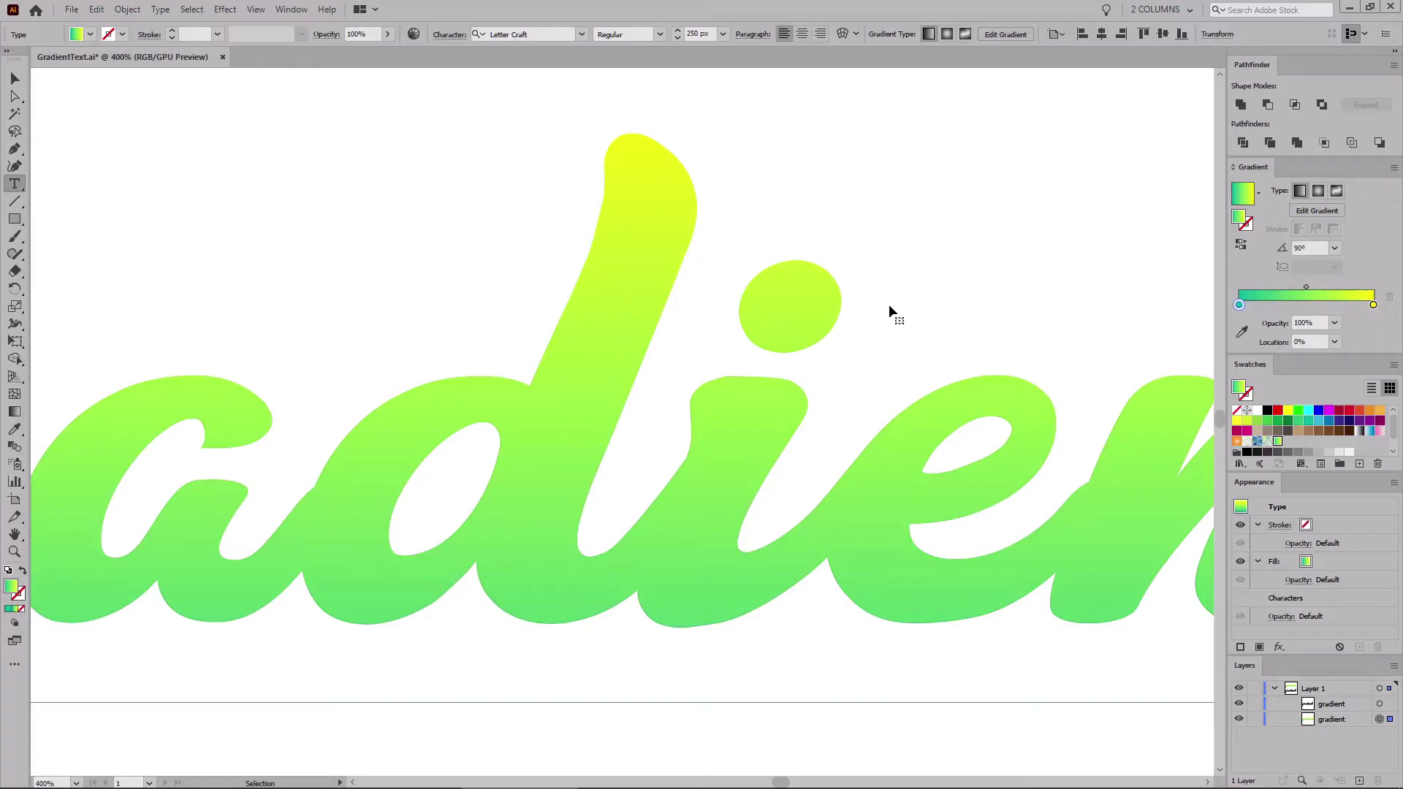
- Zoom to fit, deselect the upper text with the Selection tool, and view at actual size
{"action": "key", "text": "ctrl+0"}
{"action": "left_click", "coordinate": [16, 81]}
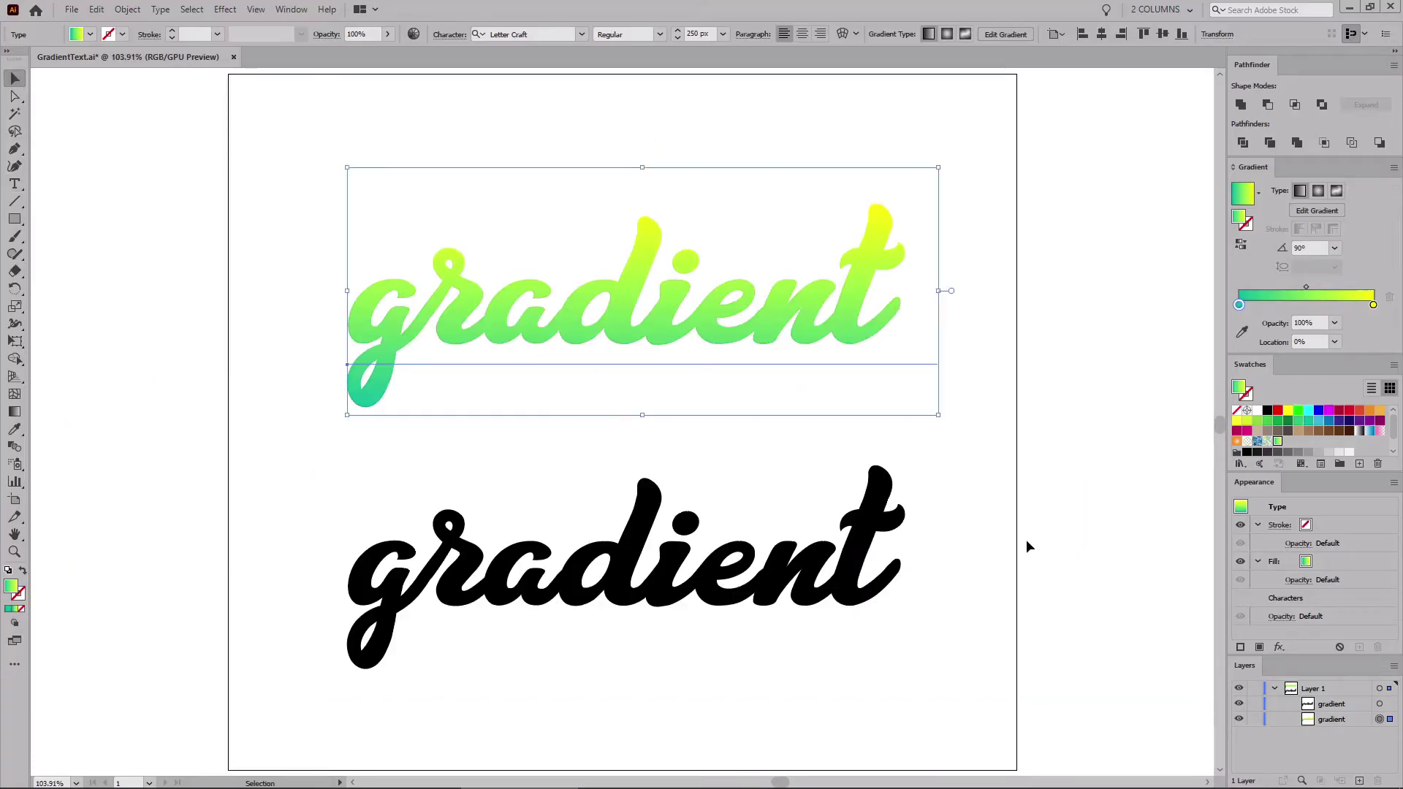
{"action": "left_click", "coordinate": [981, 517]}
{"action": "key", "text": "ctrl+1"}
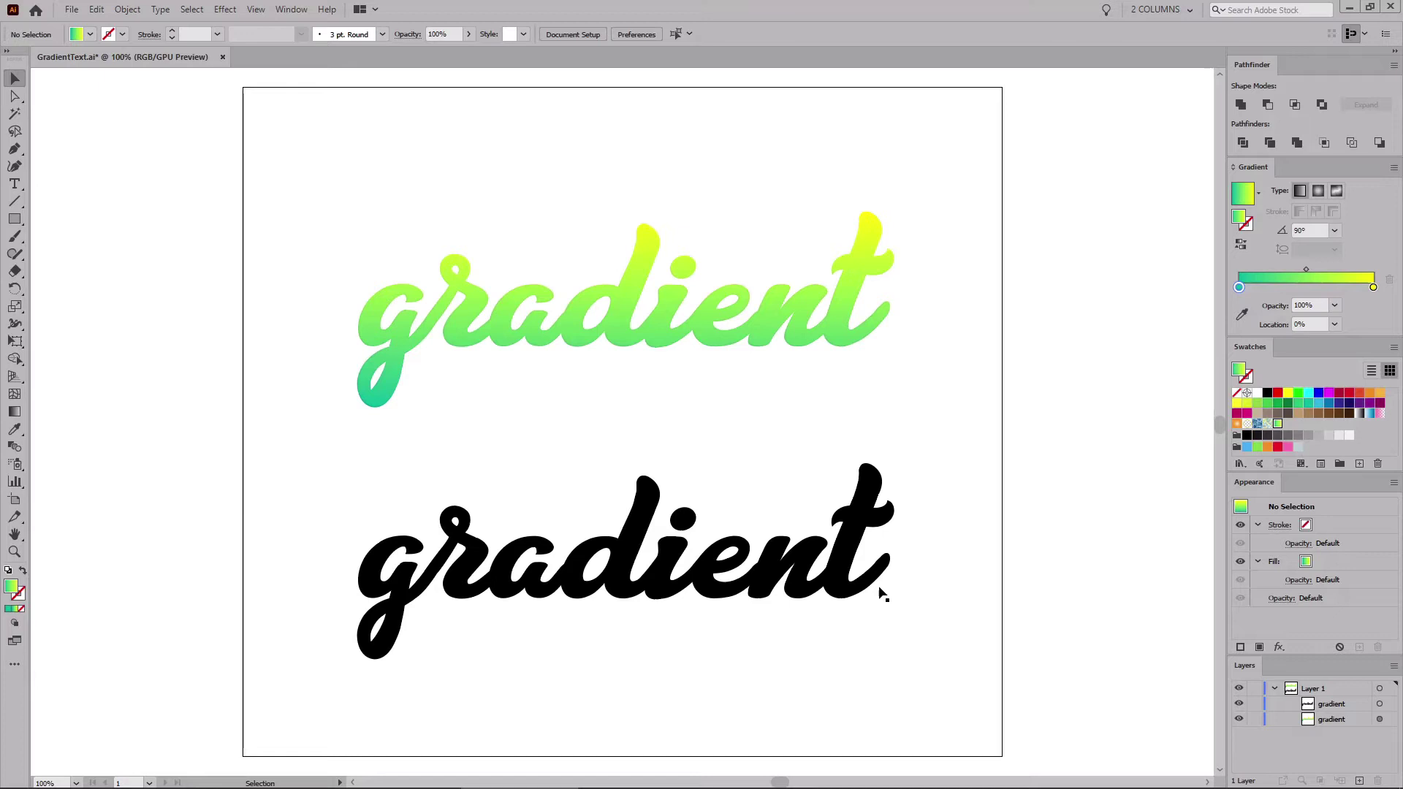
- Convert the lower black text to outlines and fill it with the green-yellow gradient swatch
{"action": "left_click", "coordinate": [848, 568]}
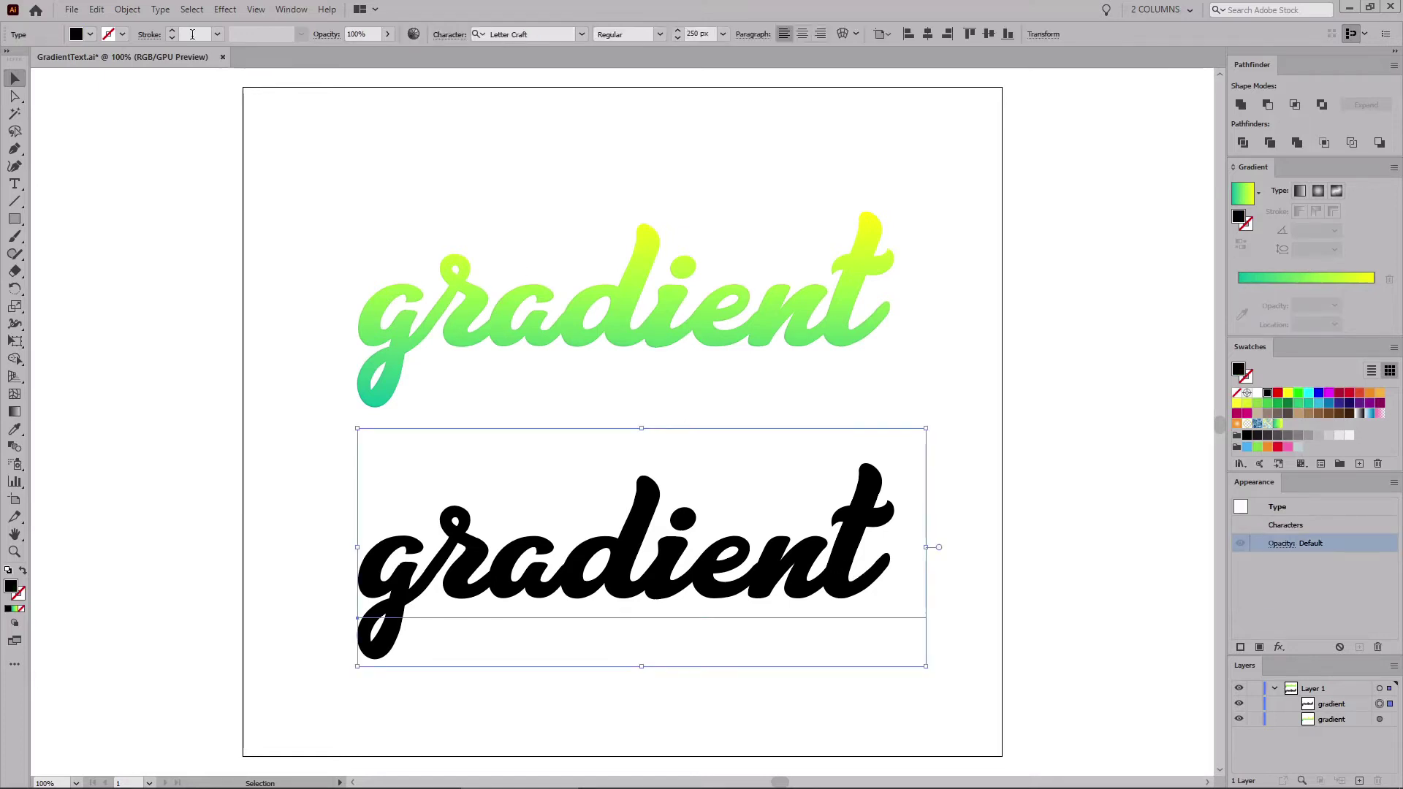
{"action": "left_click", "coordinate": [160, 9]}
{"action": "left_click", "coordinate": [204, 266]}
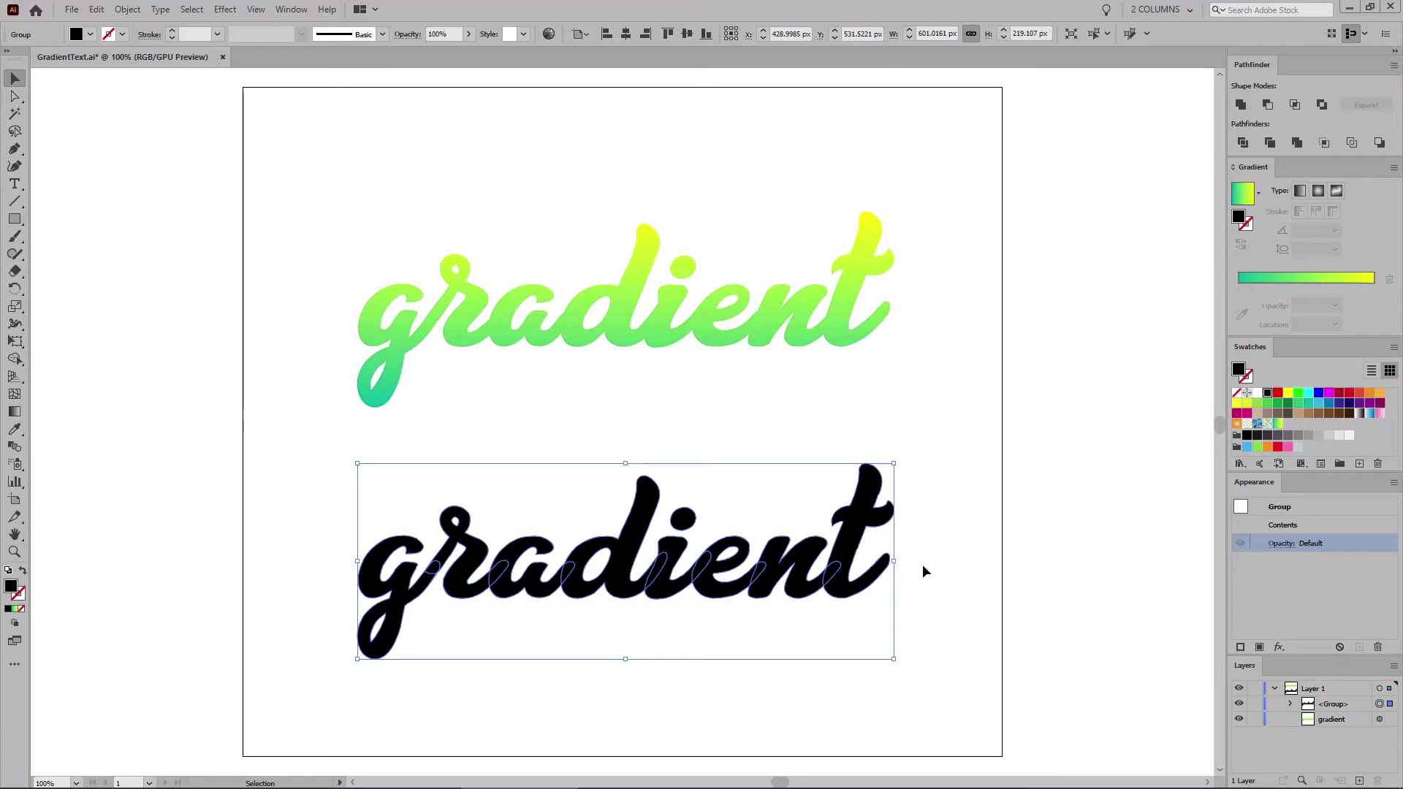
{"action": "left_click", "coordinate": [1278, 424]}
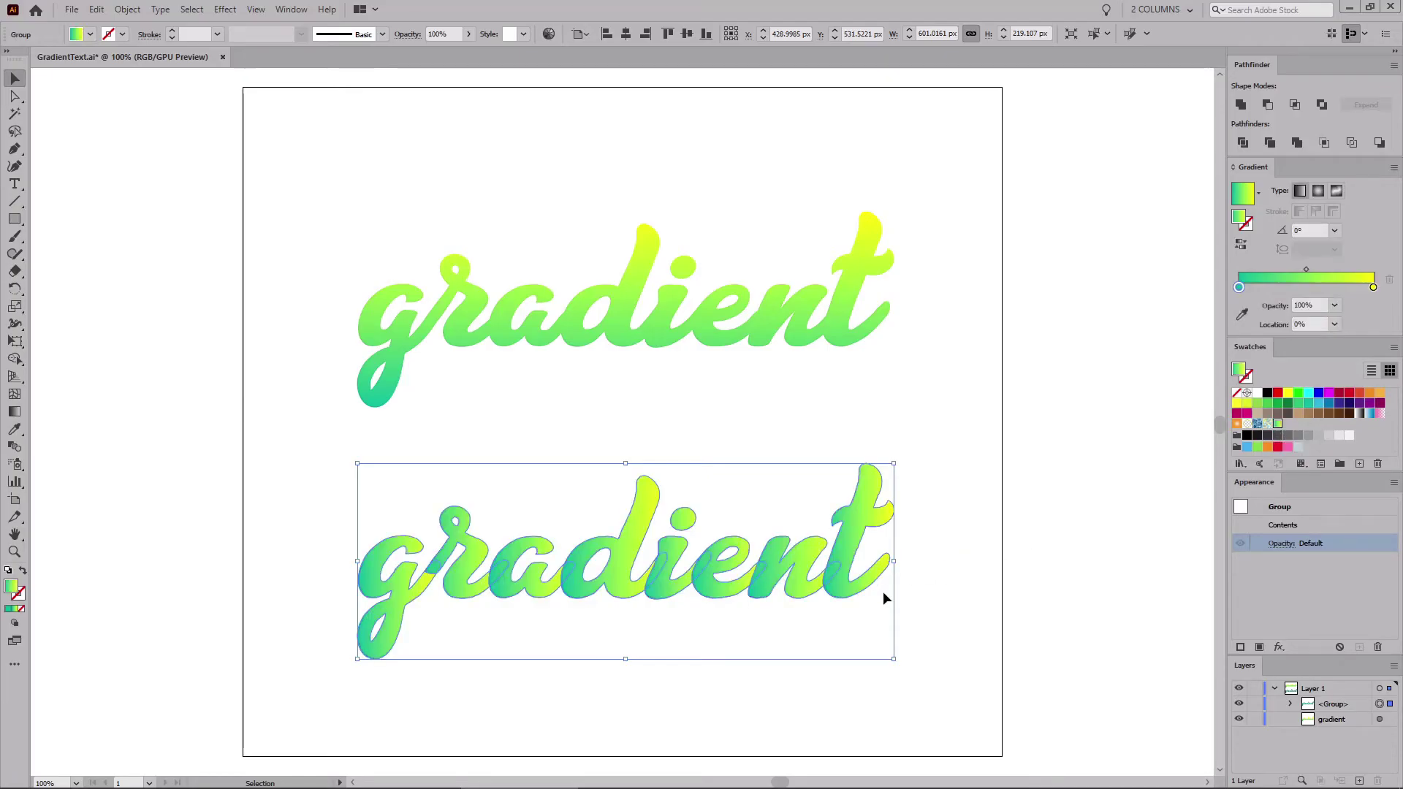
{"action": "left_click", "coordinate": [960, 560]}
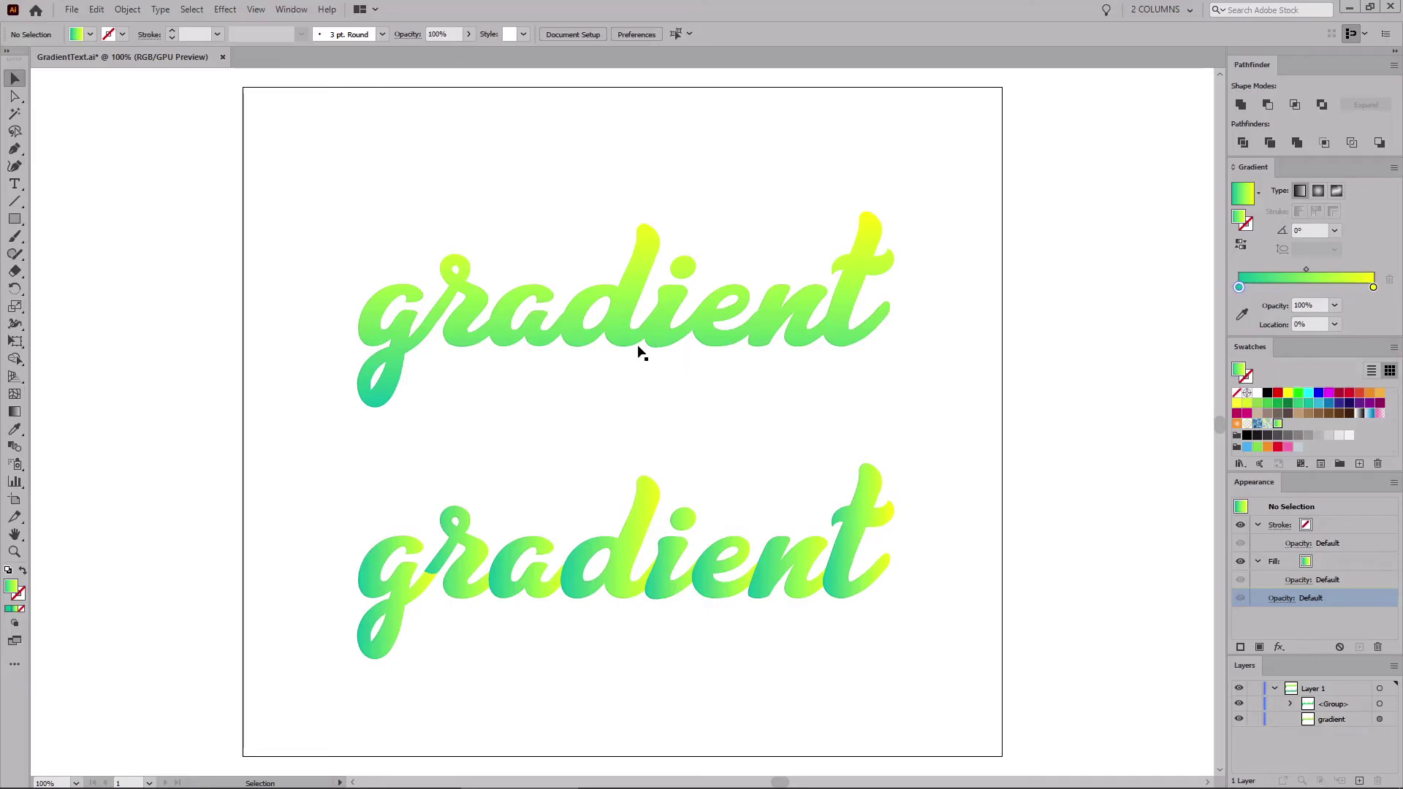
- Unite the lower word's letters with Pathfinder and make them a compound path
{"action": "left_click", "coordinate": [623, 554]}
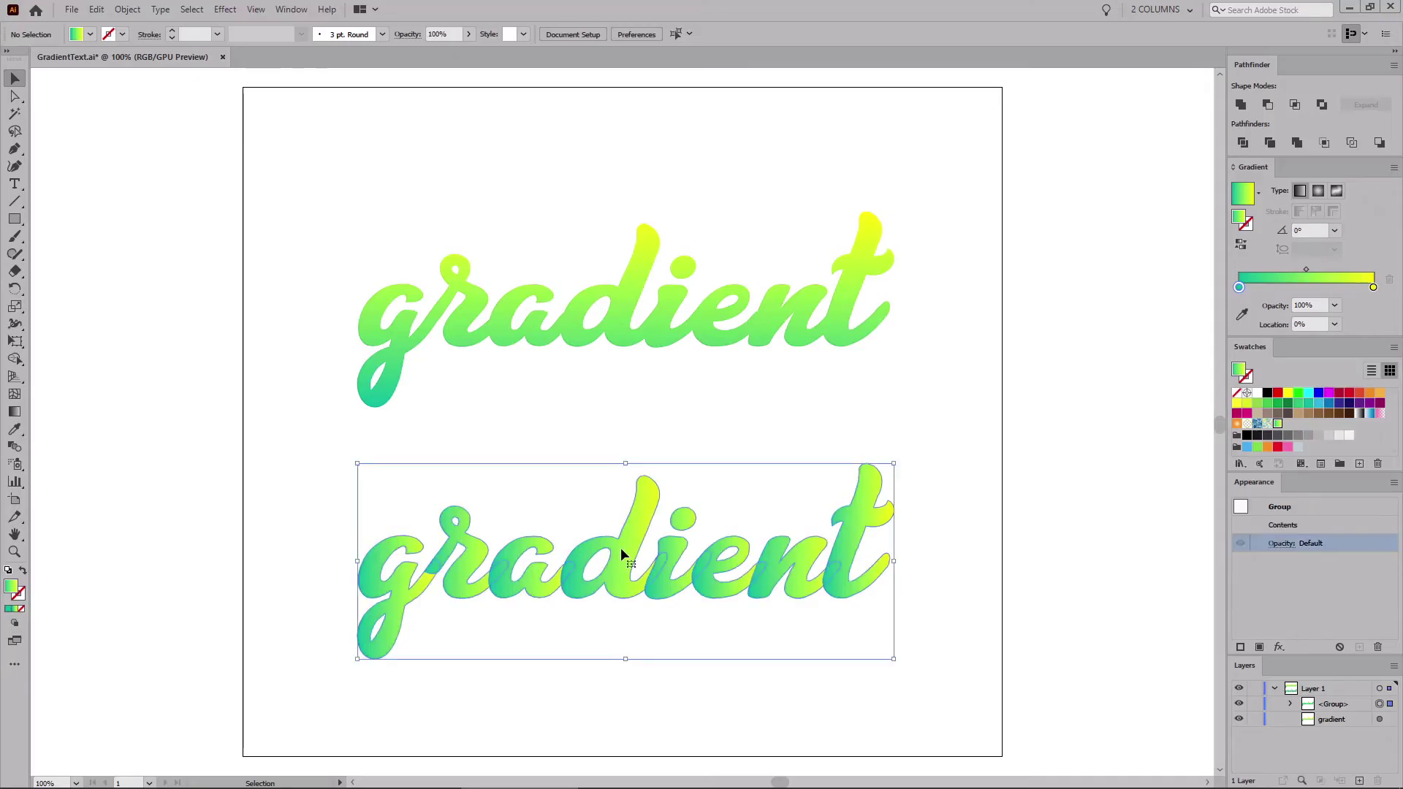
{"action": "left_click", "coordinate": [1241, 106]}
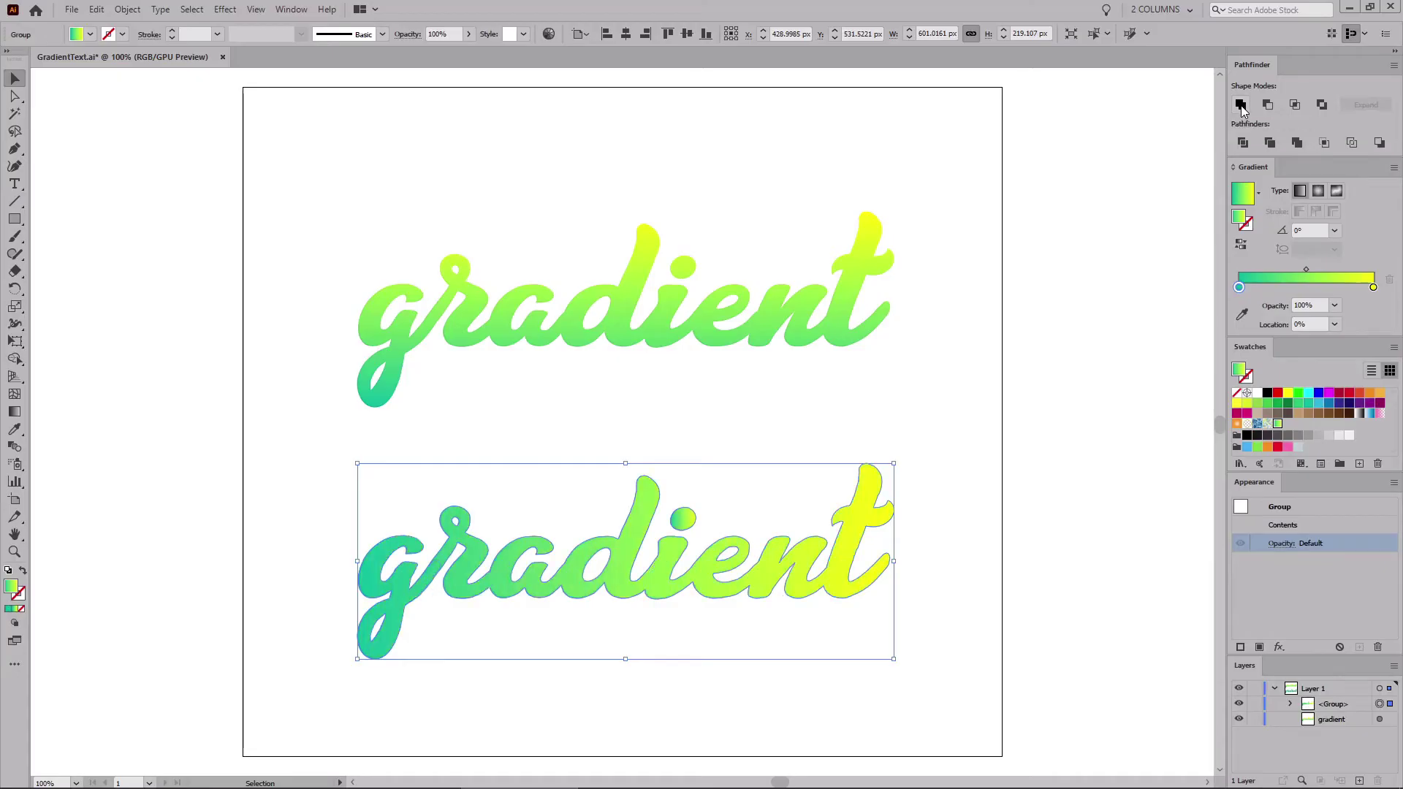
{"action": "left_click", "coordinate": [127, 10]}
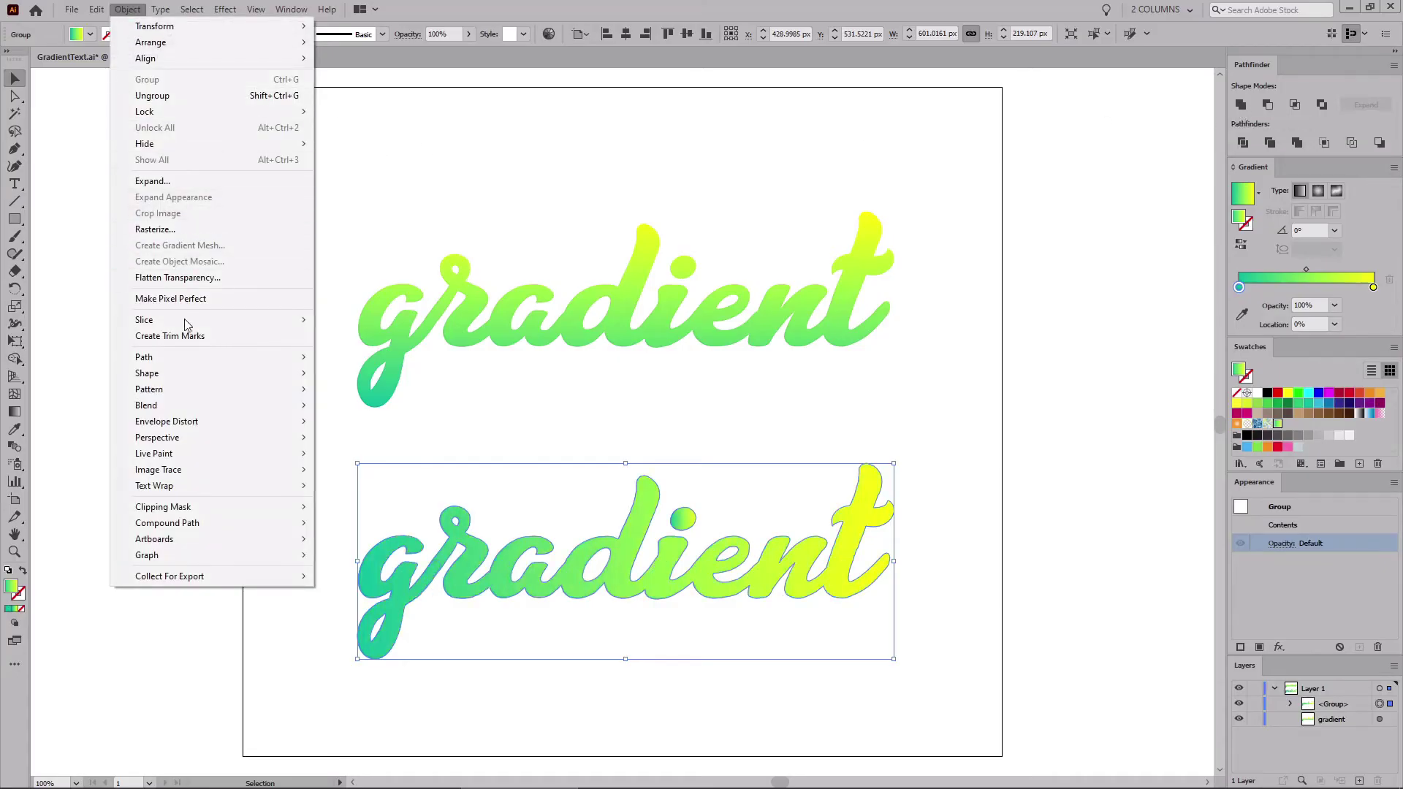
{"action": "mouse_move", "coordinate": [179, 524]}
{"action": "left_click", "coordinate": [345, 523]}
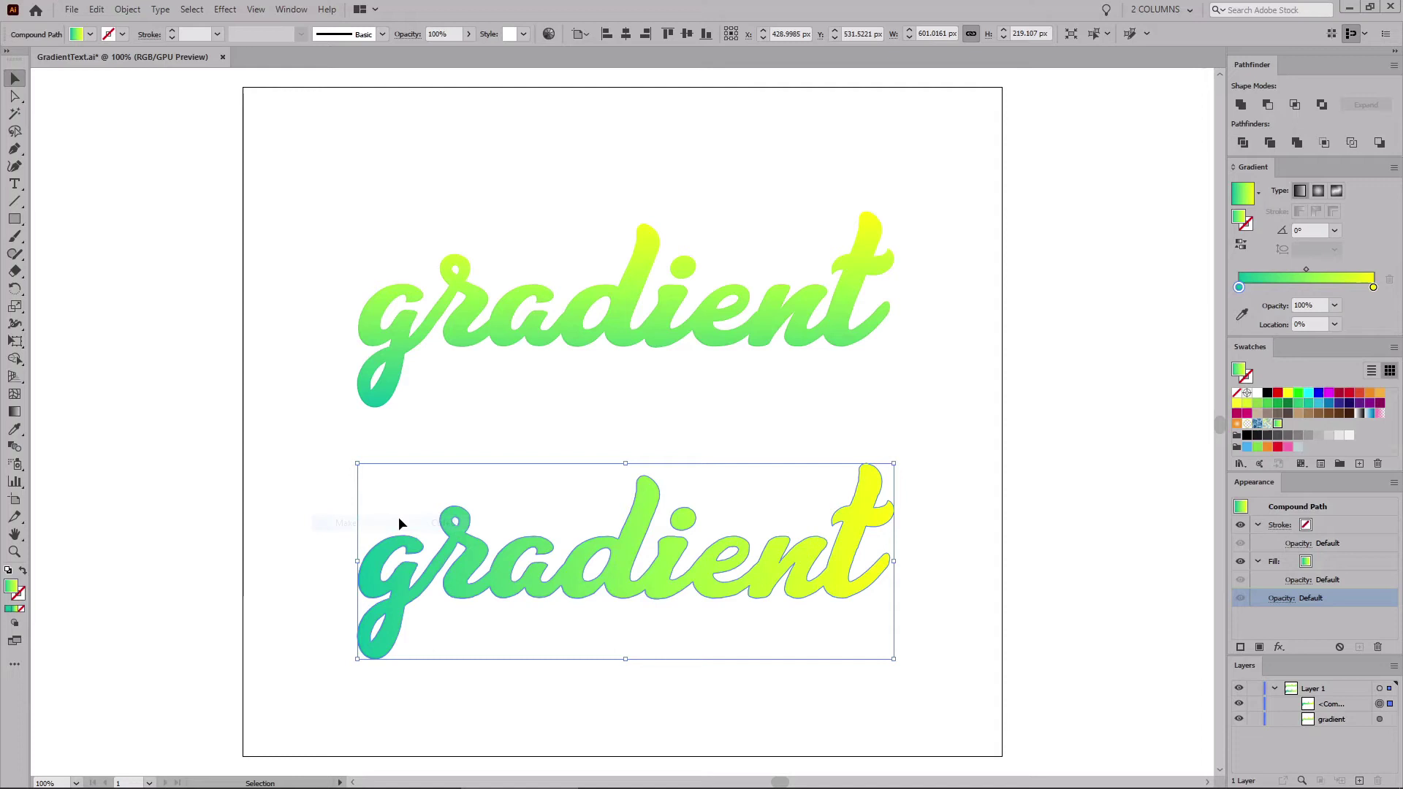
- Set the lower word's gradient angle to 90° and deselect it
{"action": "left_click", "coordinate": [1308, 231]}
{"action": "type", "text": "90"}
{"action": "key", "text": "Return"}
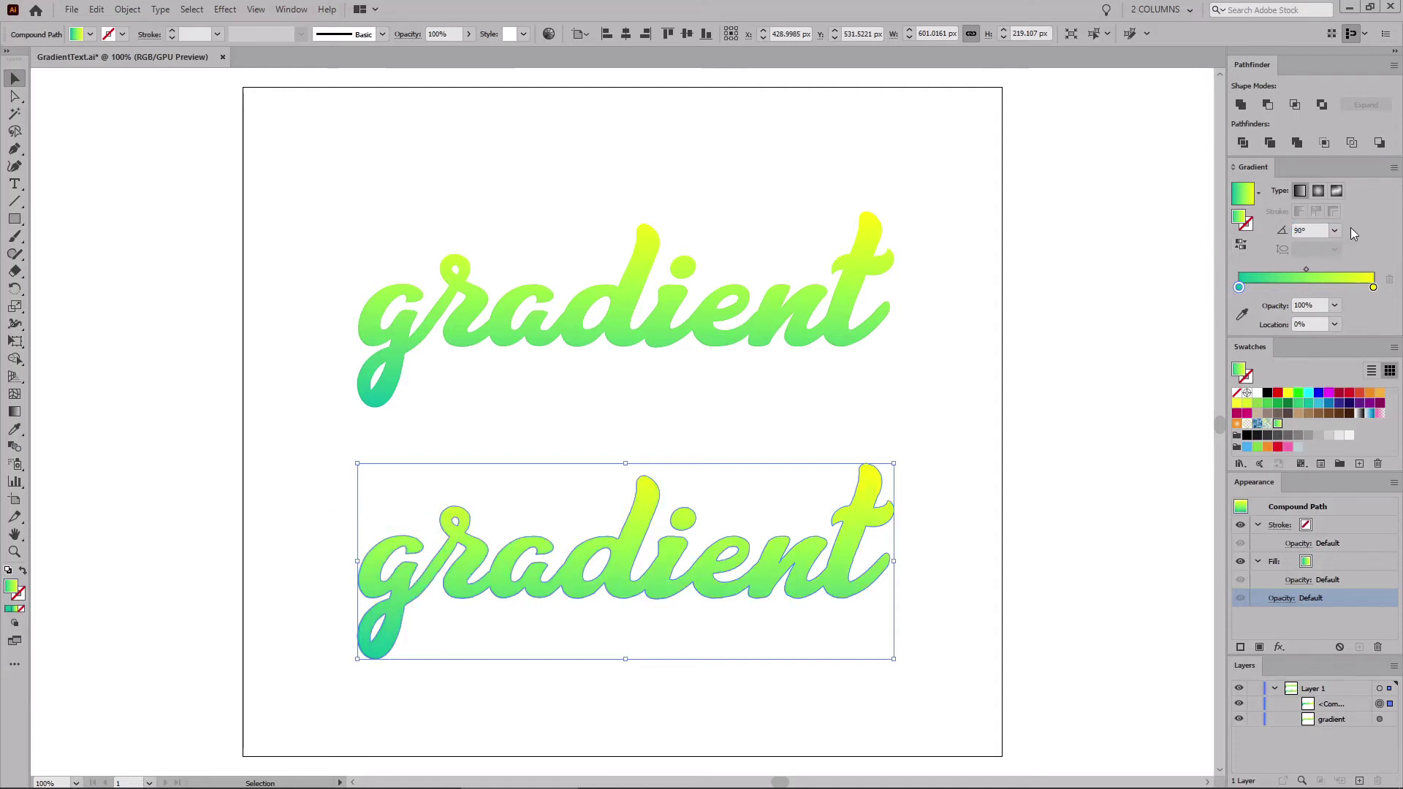
{"action": "key", "text": "ctrl+shift+a"}
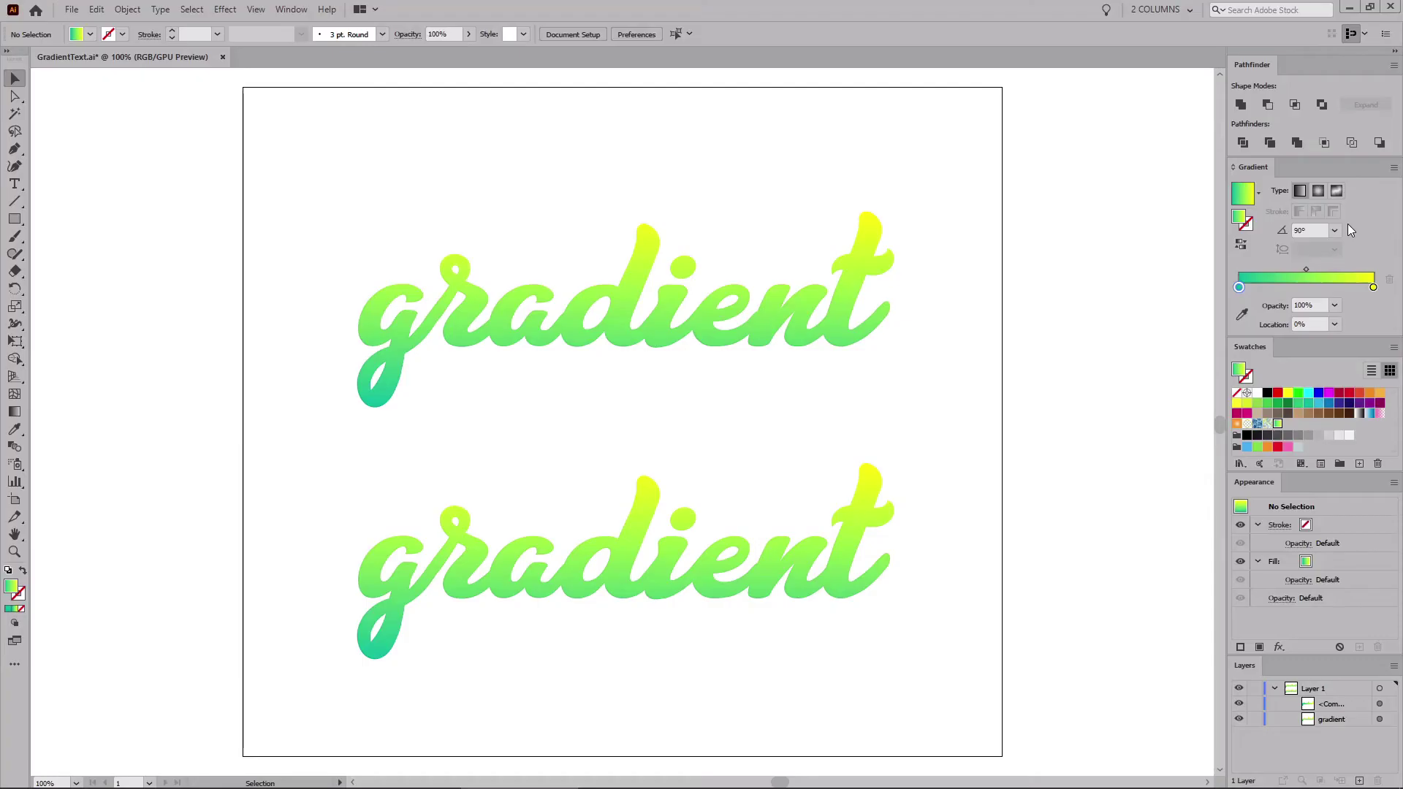
- Swap fill and stroke on both words and set the gradient stroke weight to 5 px
{"action": "left_click", "coordinate": [850, 313]}
{"action": "left_click", "coordinate": [850, 550], "text": "shift"}
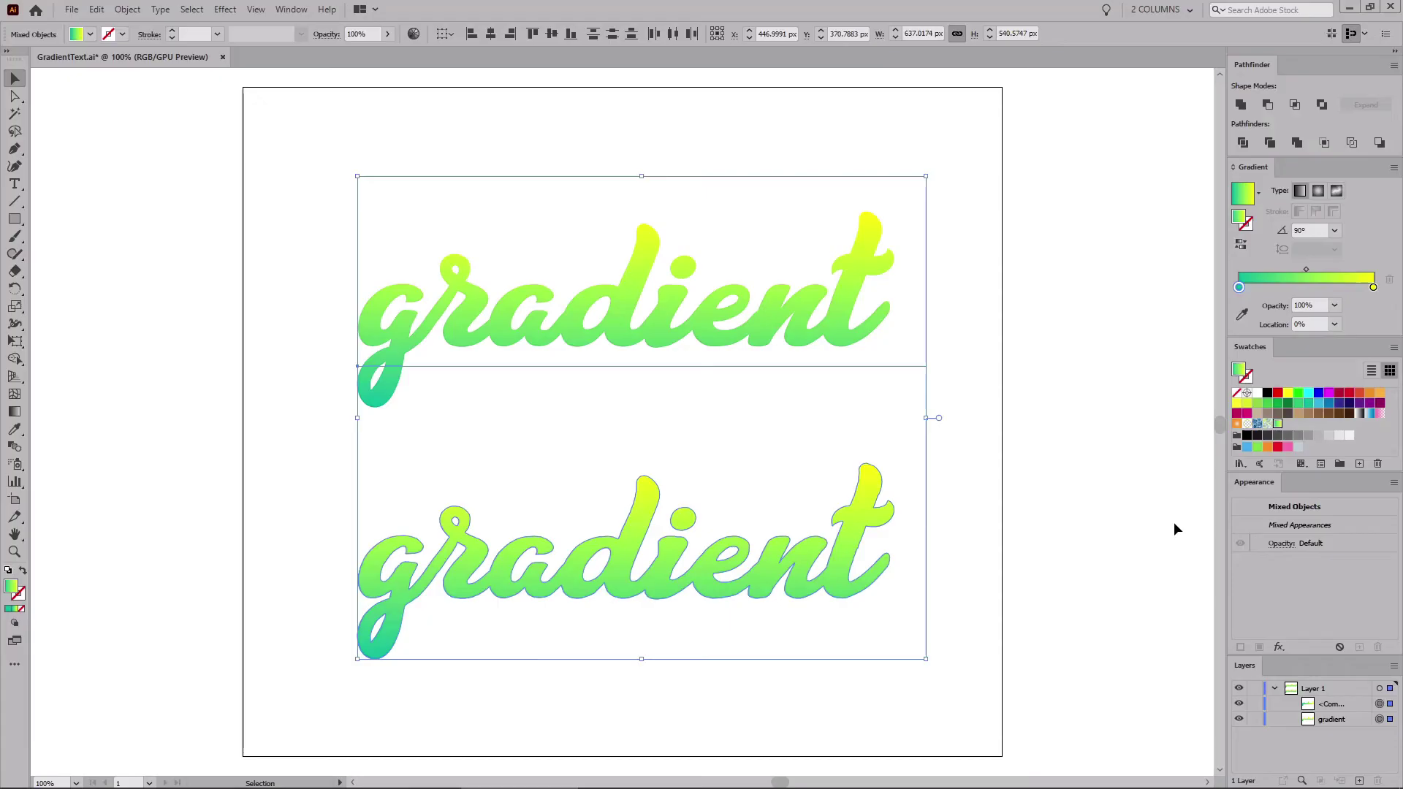
{"action": "key", "text": "shift+x"}
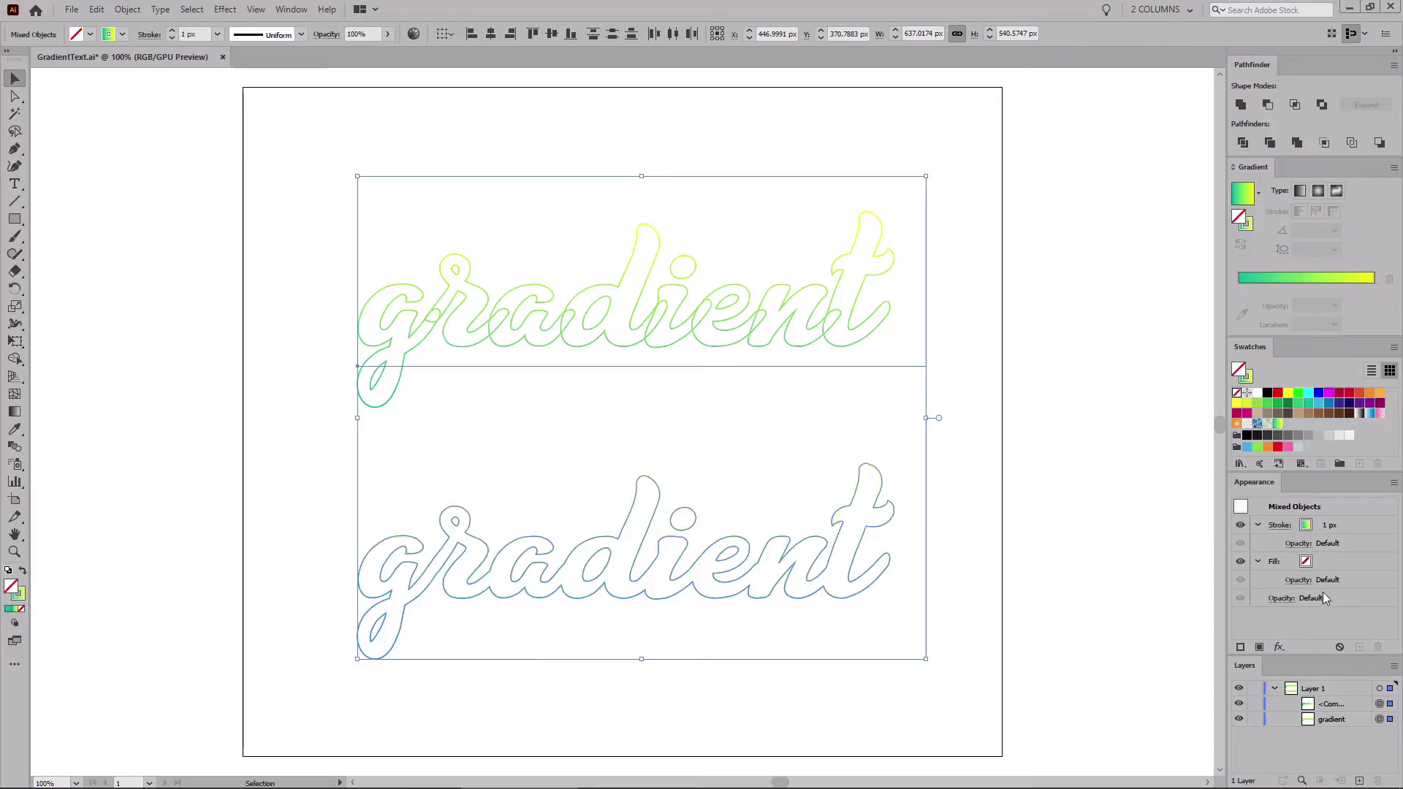
{"action": "left_click", "coordinate": [1370, 524]}
{"action": "left_click", "coordinate": [1347, 525]}
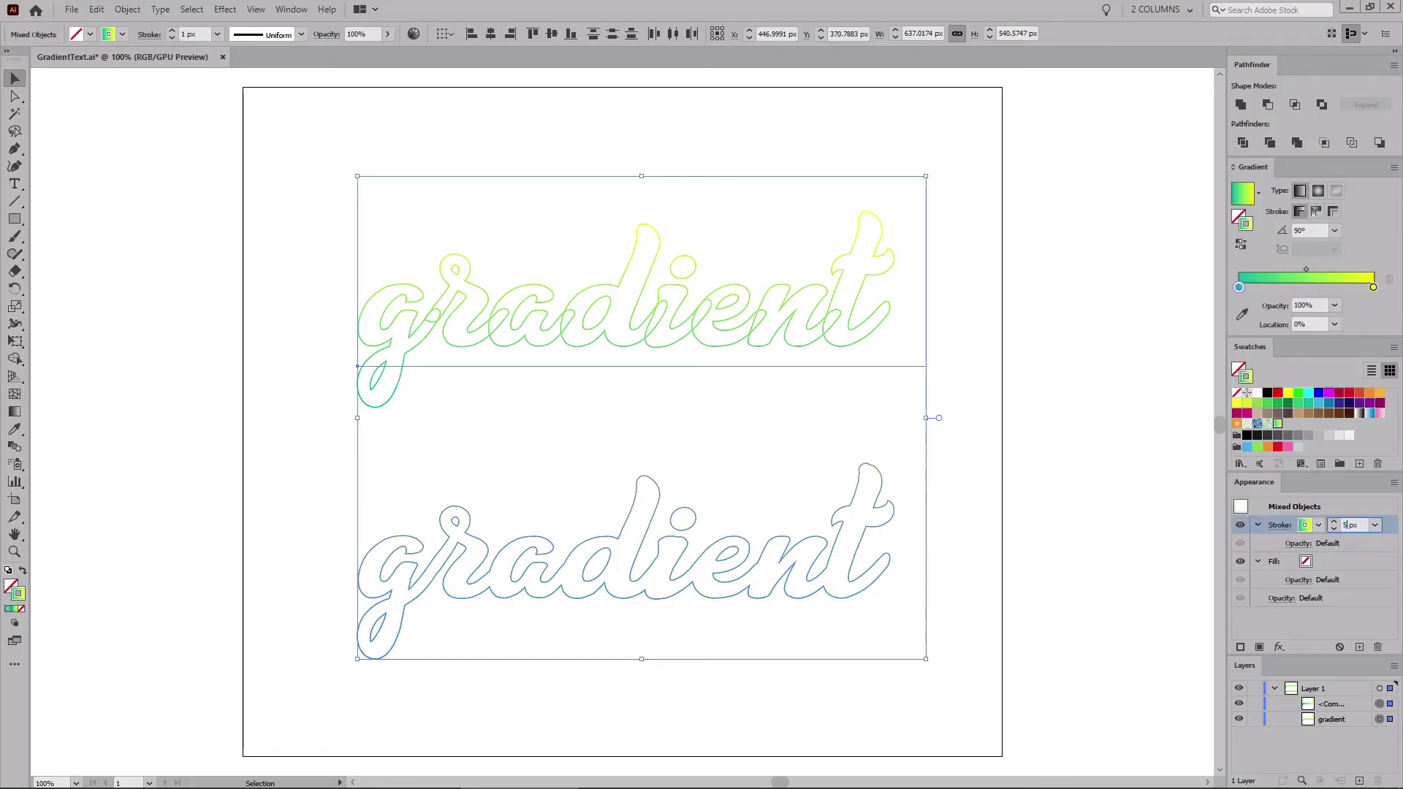
{"action": "type", "text": "5"}
{"action": "key", "text": "Return"}
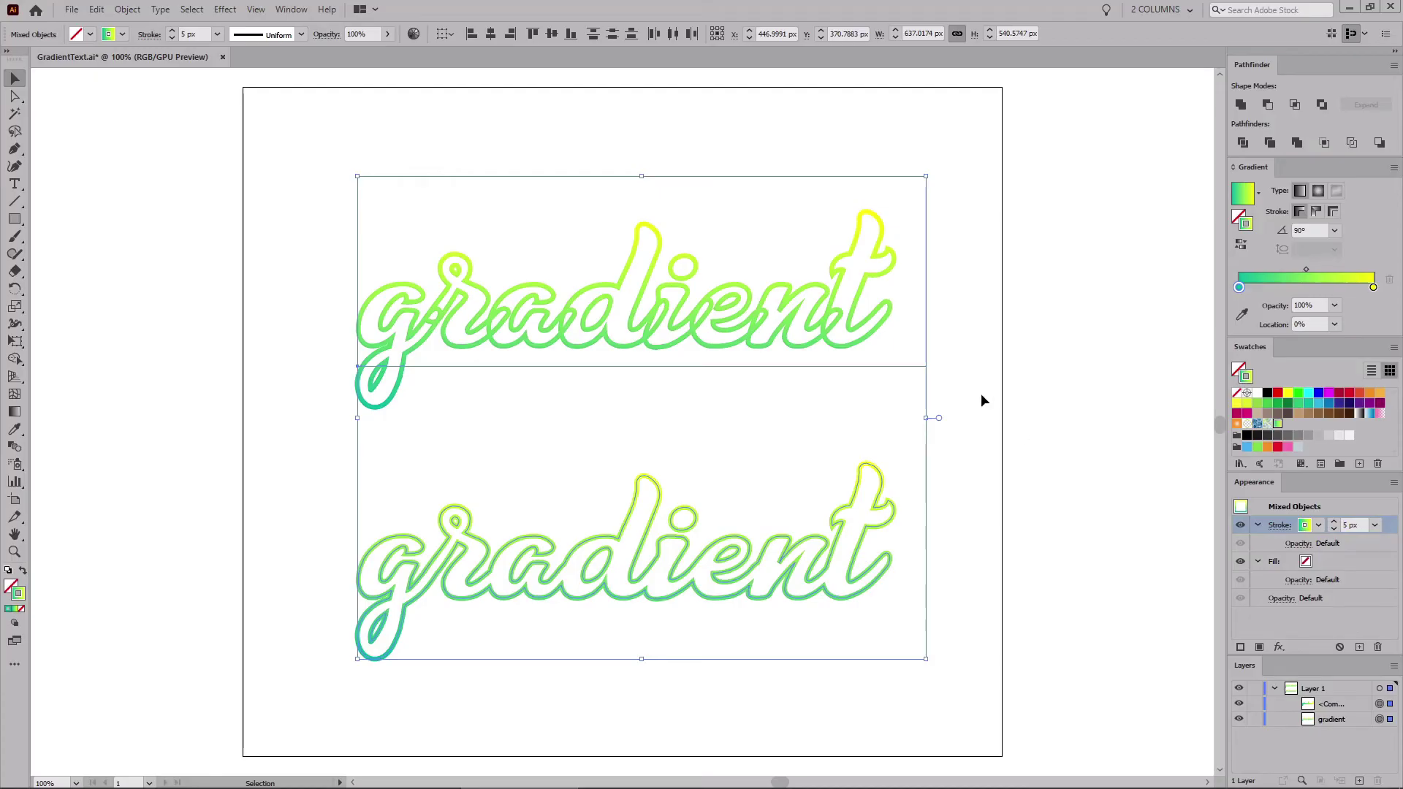
{"action": "left_click", "coordinate": [931, 319]}
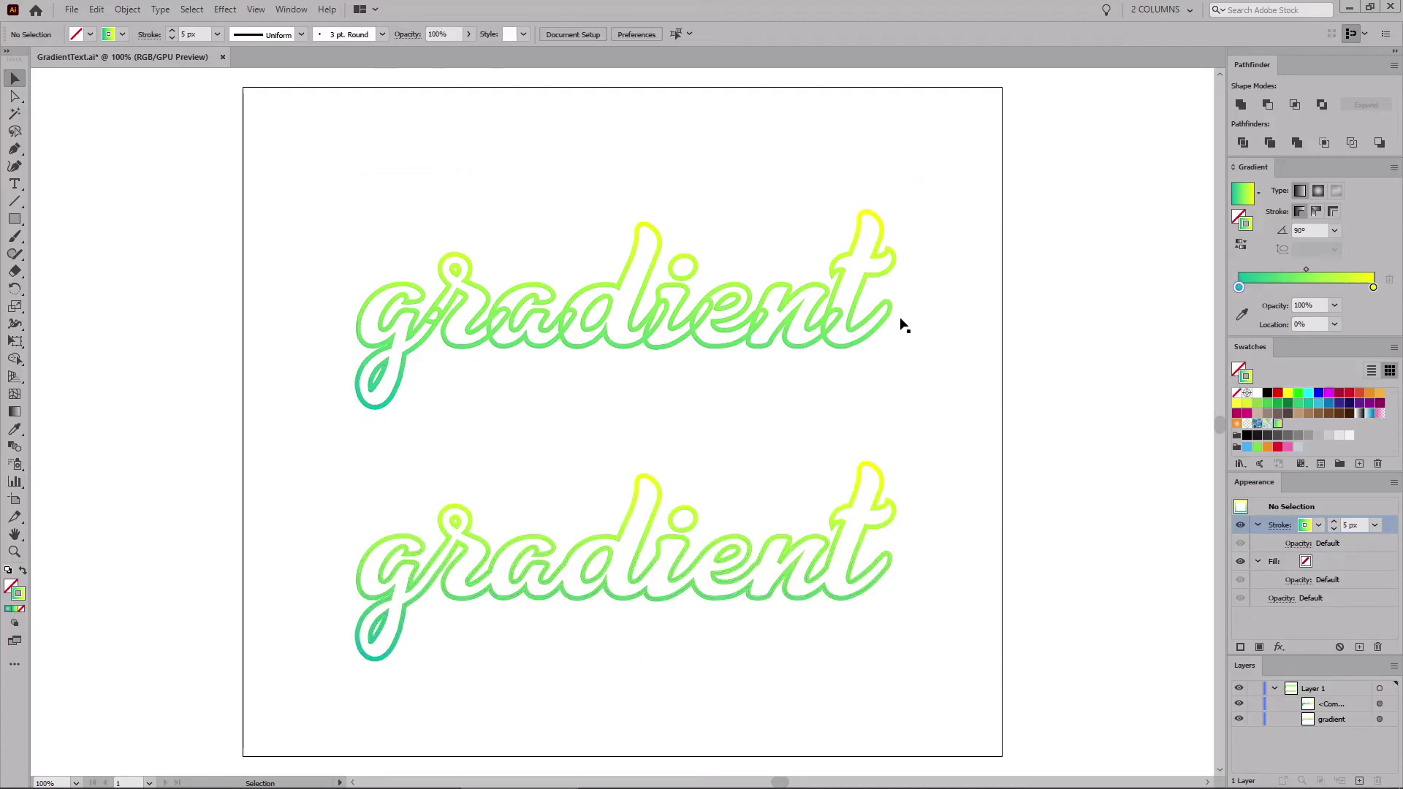
- Apply Effect > Pathfinder > Add to the upper 'gradient' word, then deselect
{"action": "left_click", "coordinate": [835, 332]}
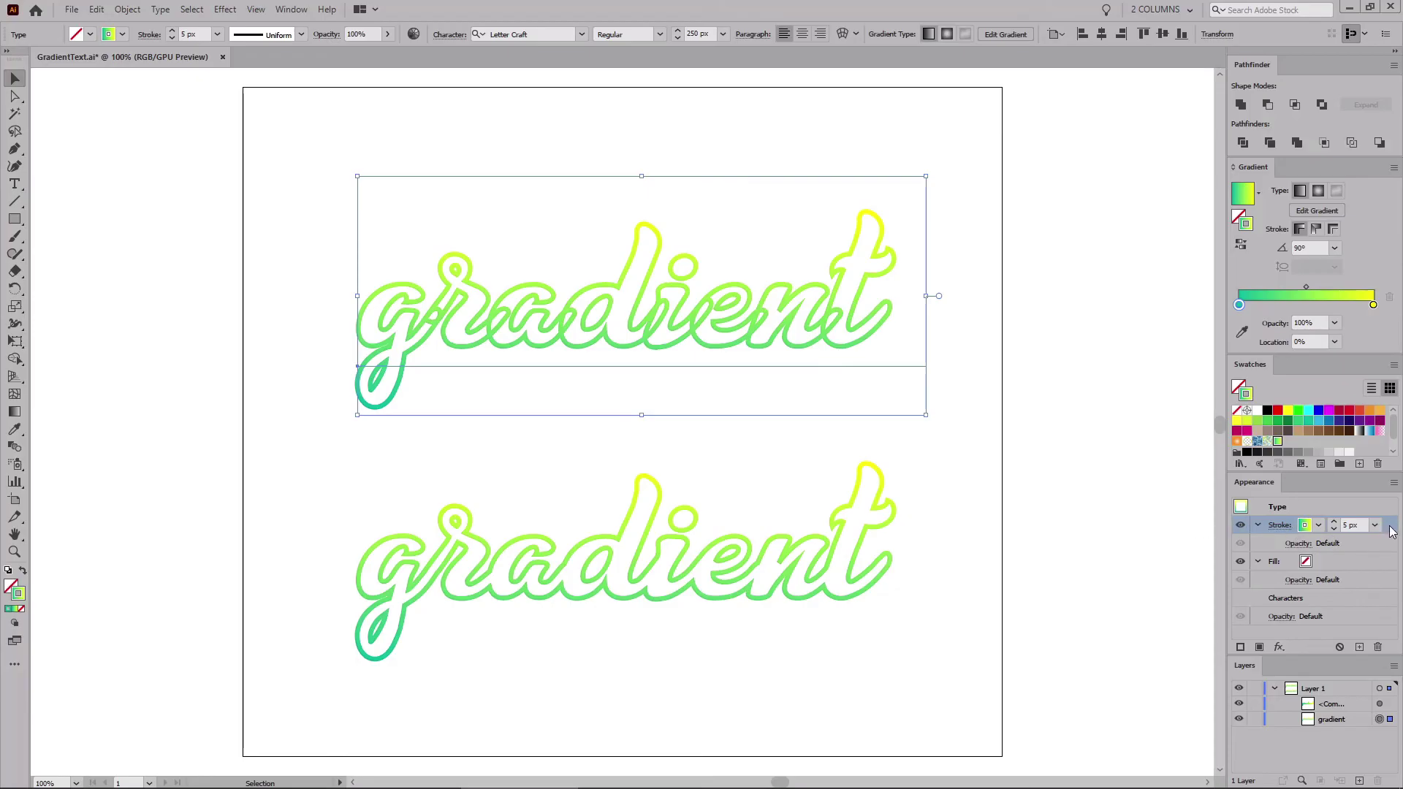
{"action": "left_click", "coordinate": [227, 10]}
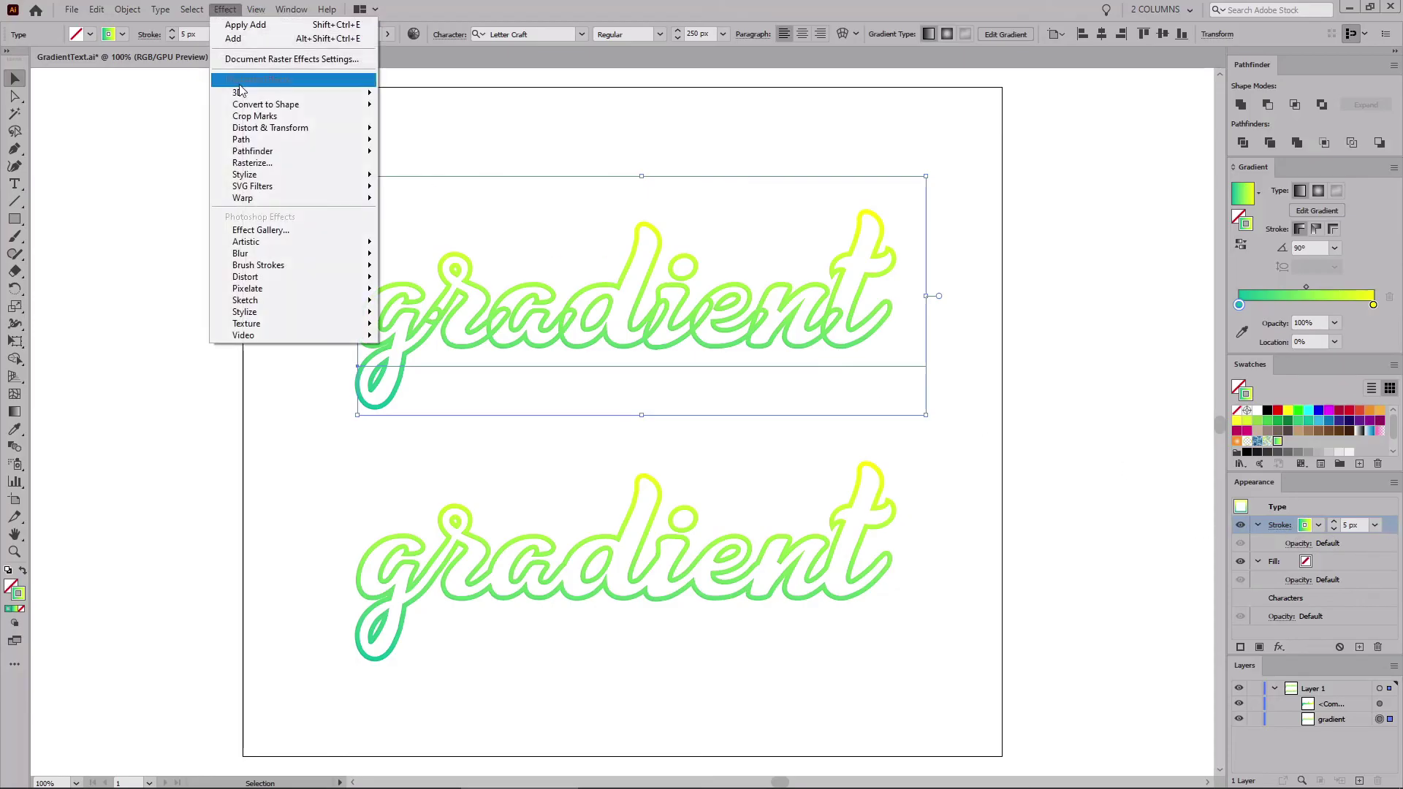
{"action": "mouse_move", "coordinate": [251, 151]}
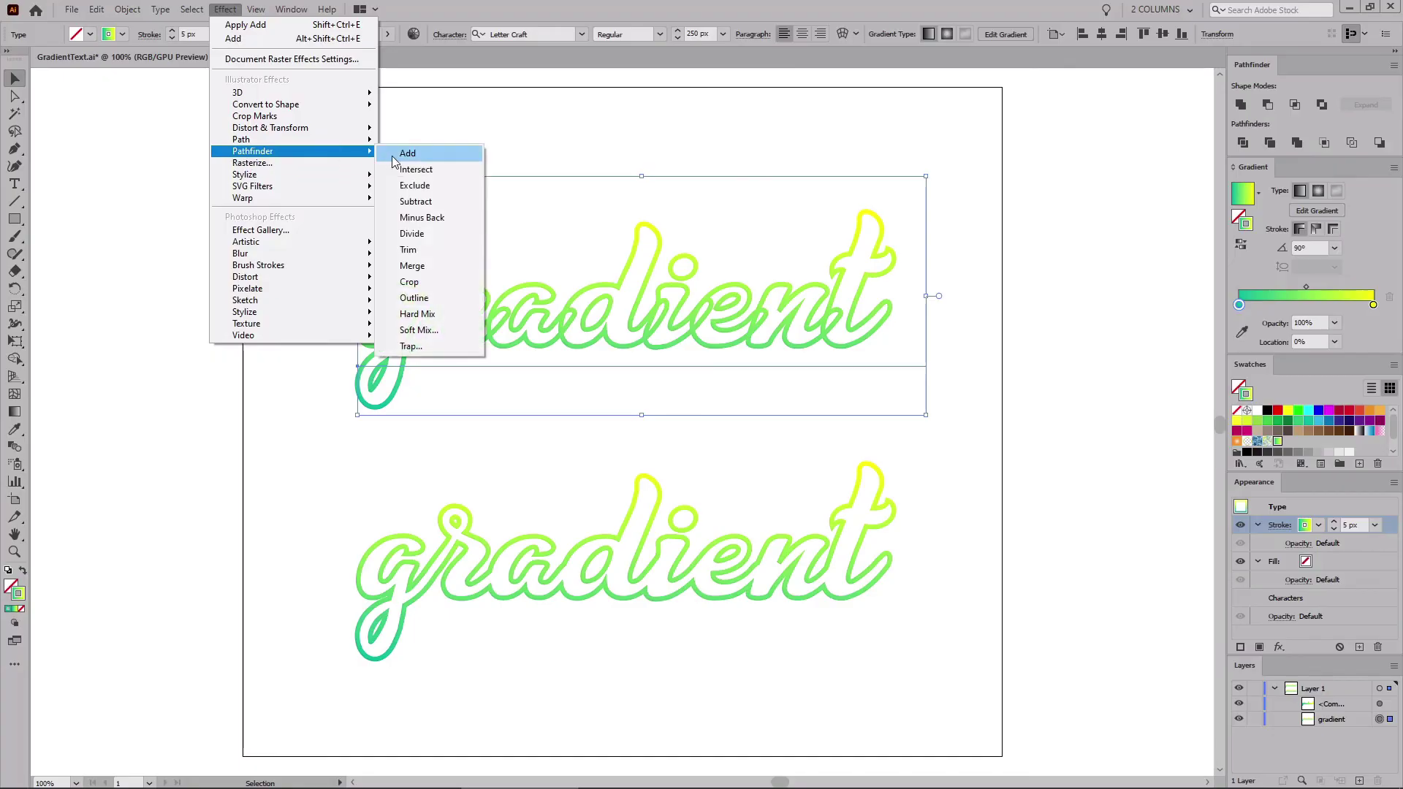
{"action": "left_click", "coordinate": [394, 155]}
{"action": "left_click", "coordinate": [392, 157]}
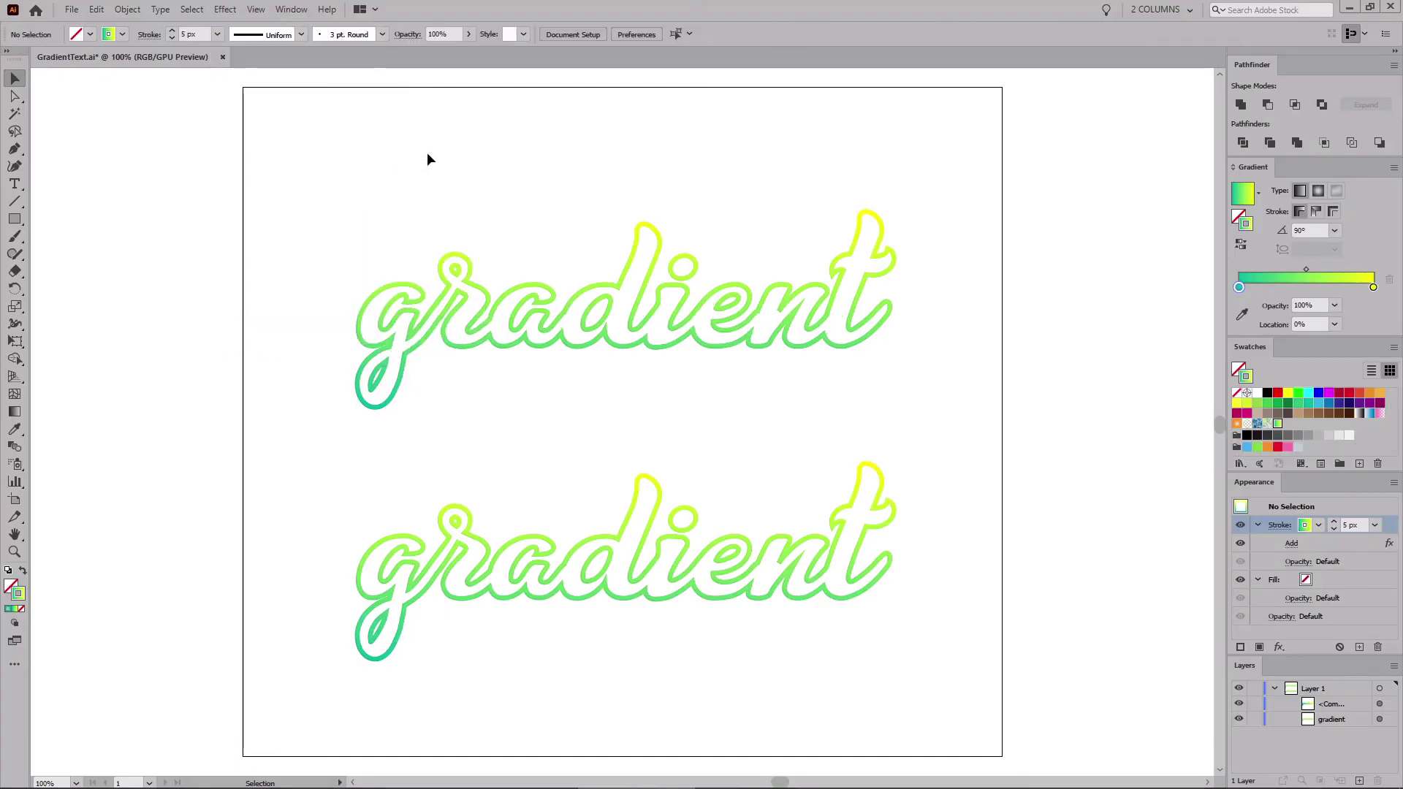